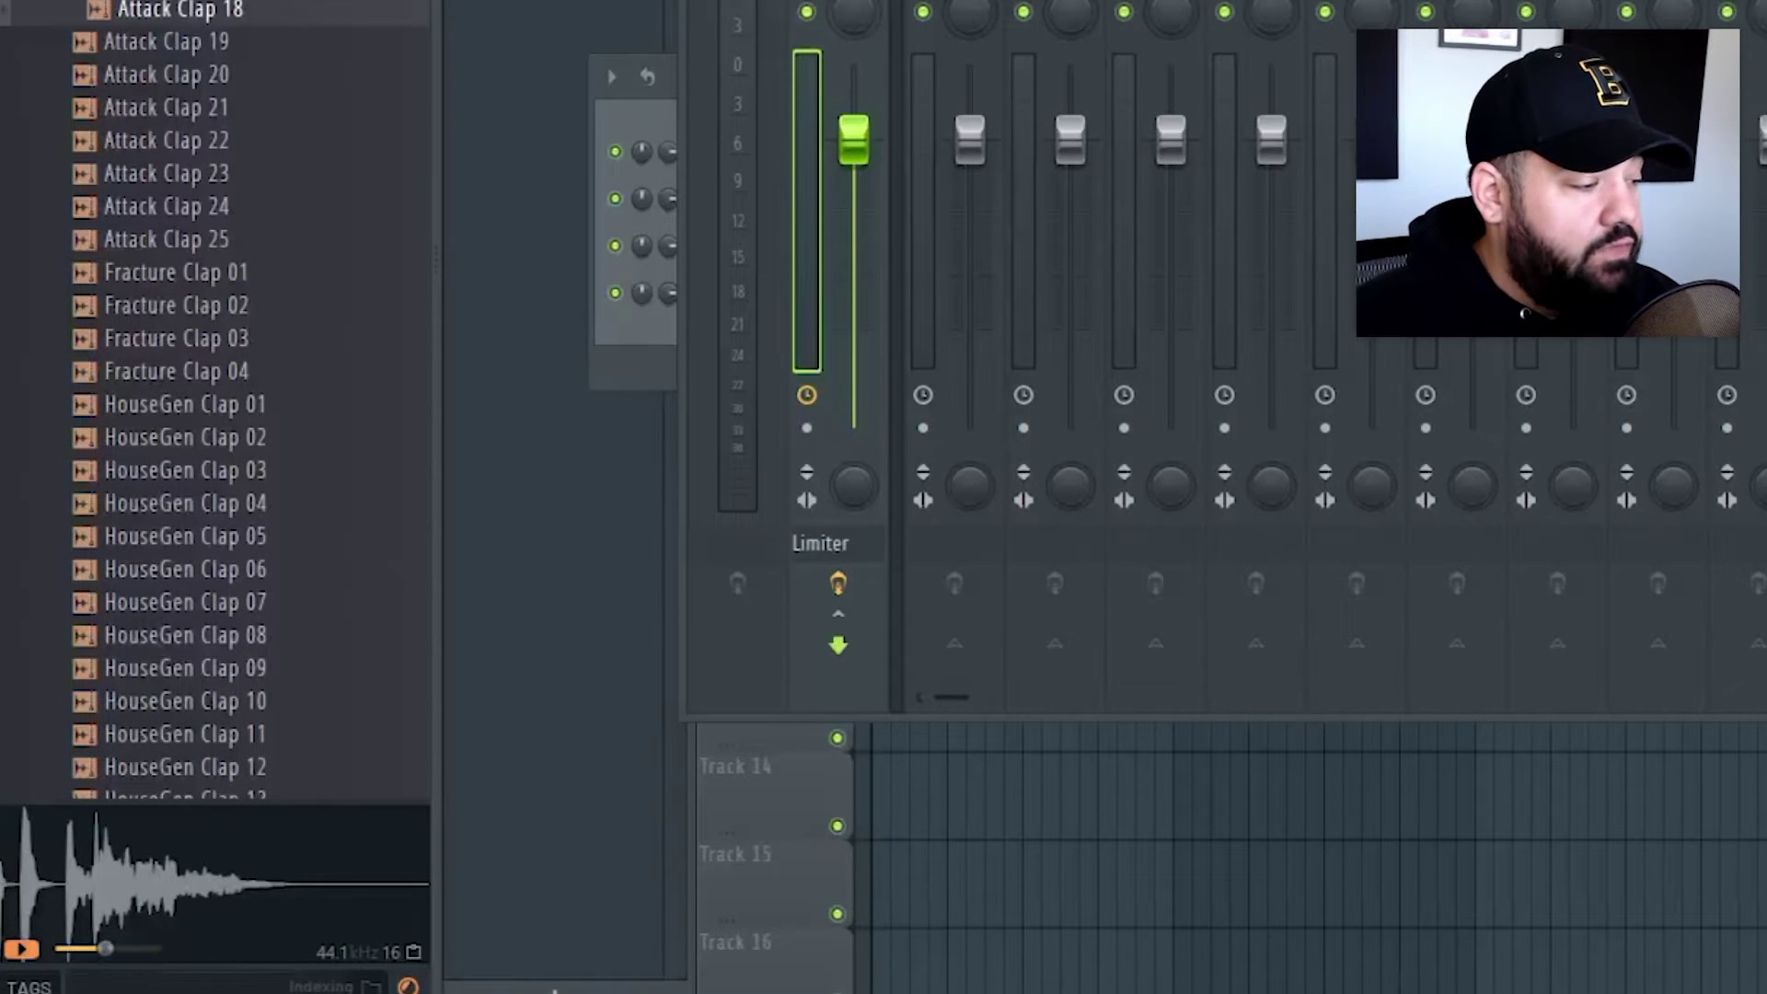
Step: Preview the clap samples and give Attack Clap 04 a new 'clap' tag
click(175, 370)
click(173, 341)
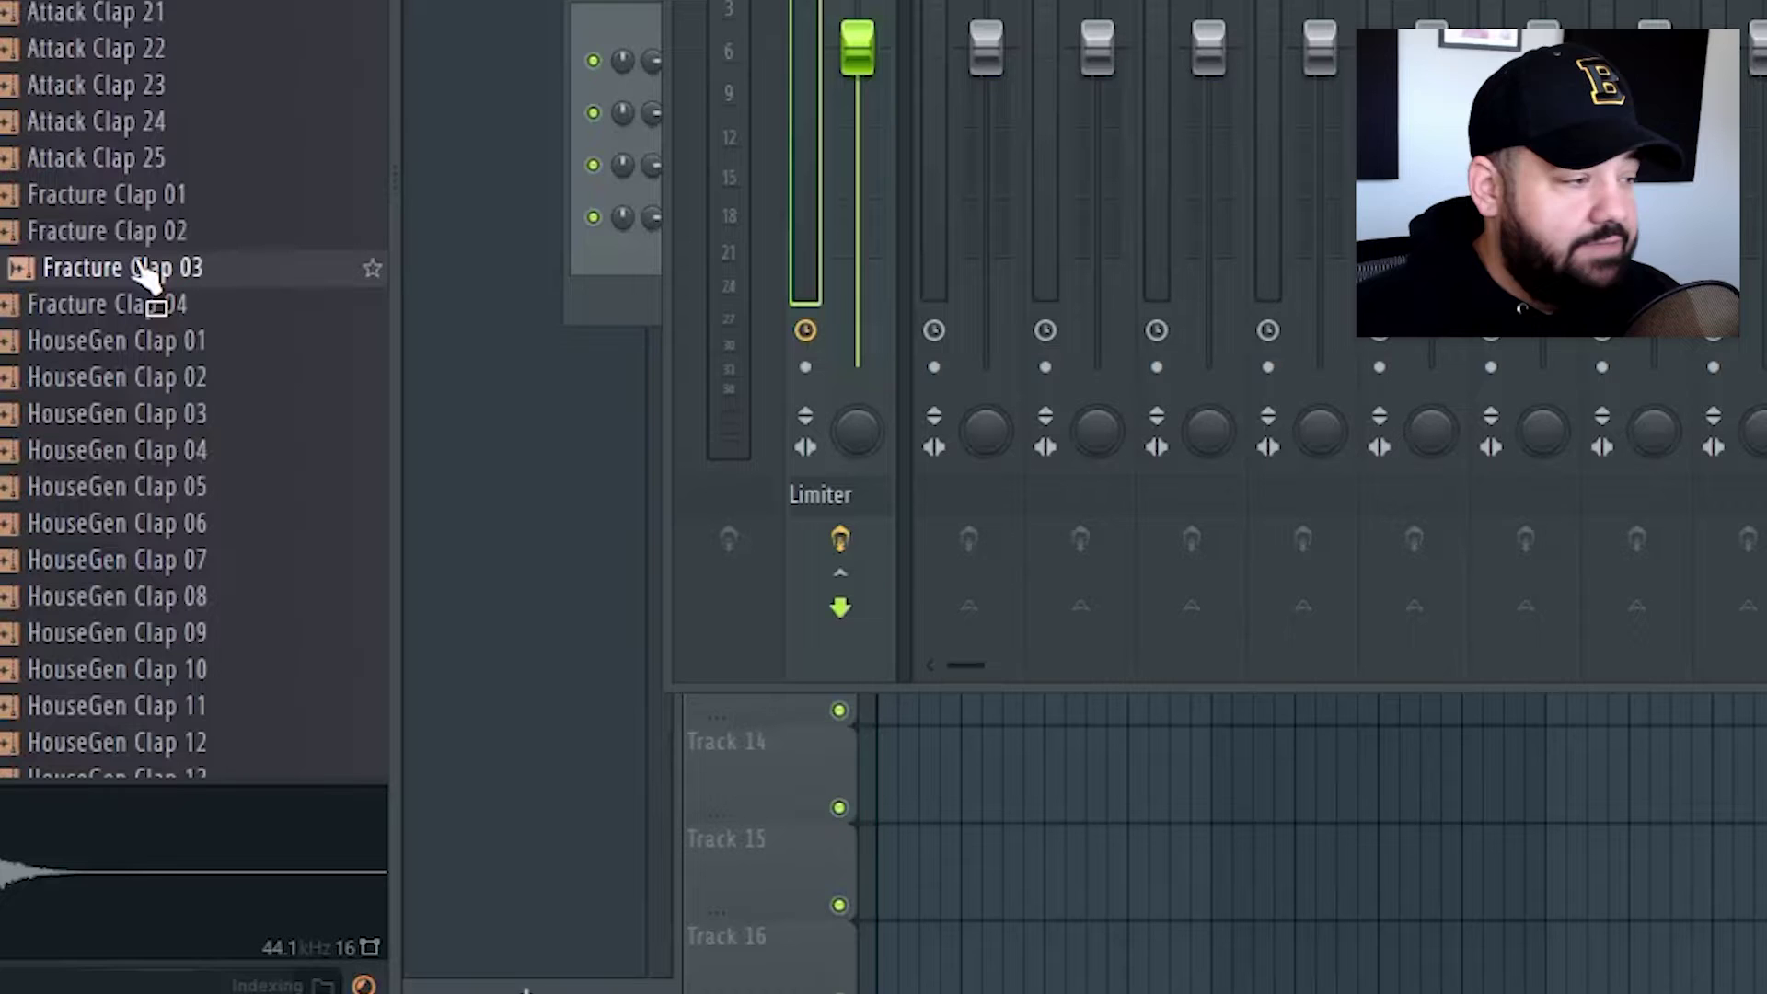
right_click(149, 272)
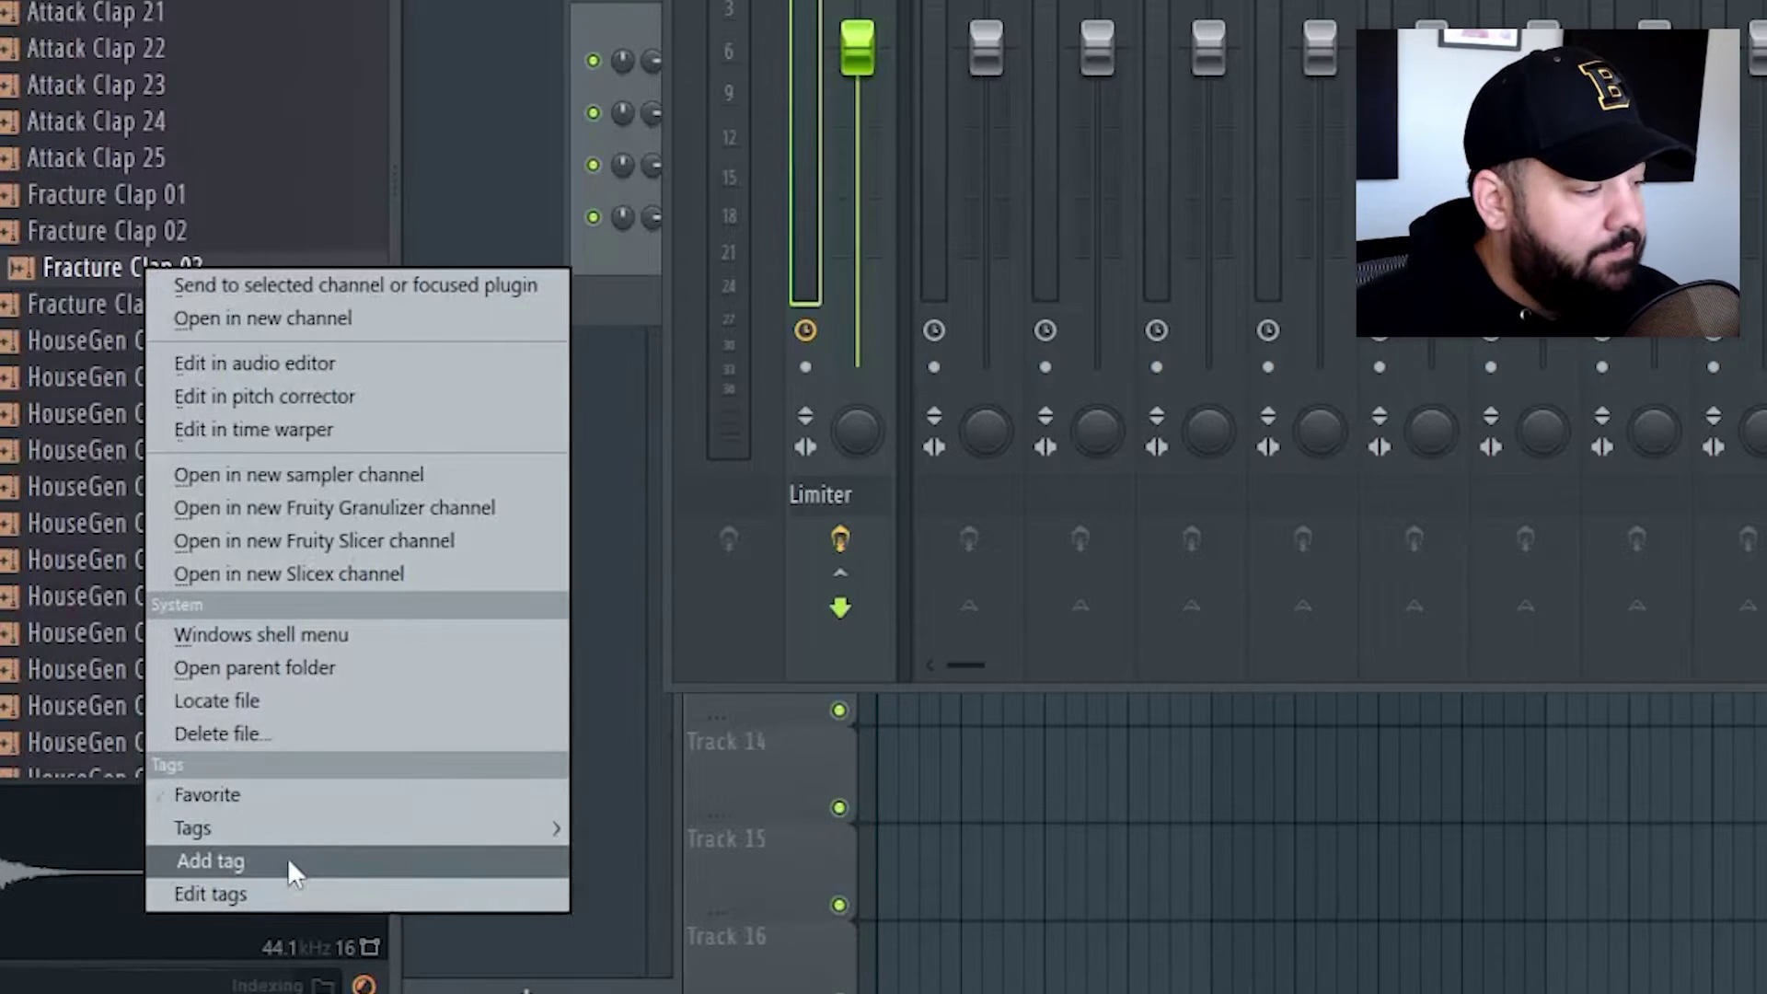
mouse_move(284, 842)
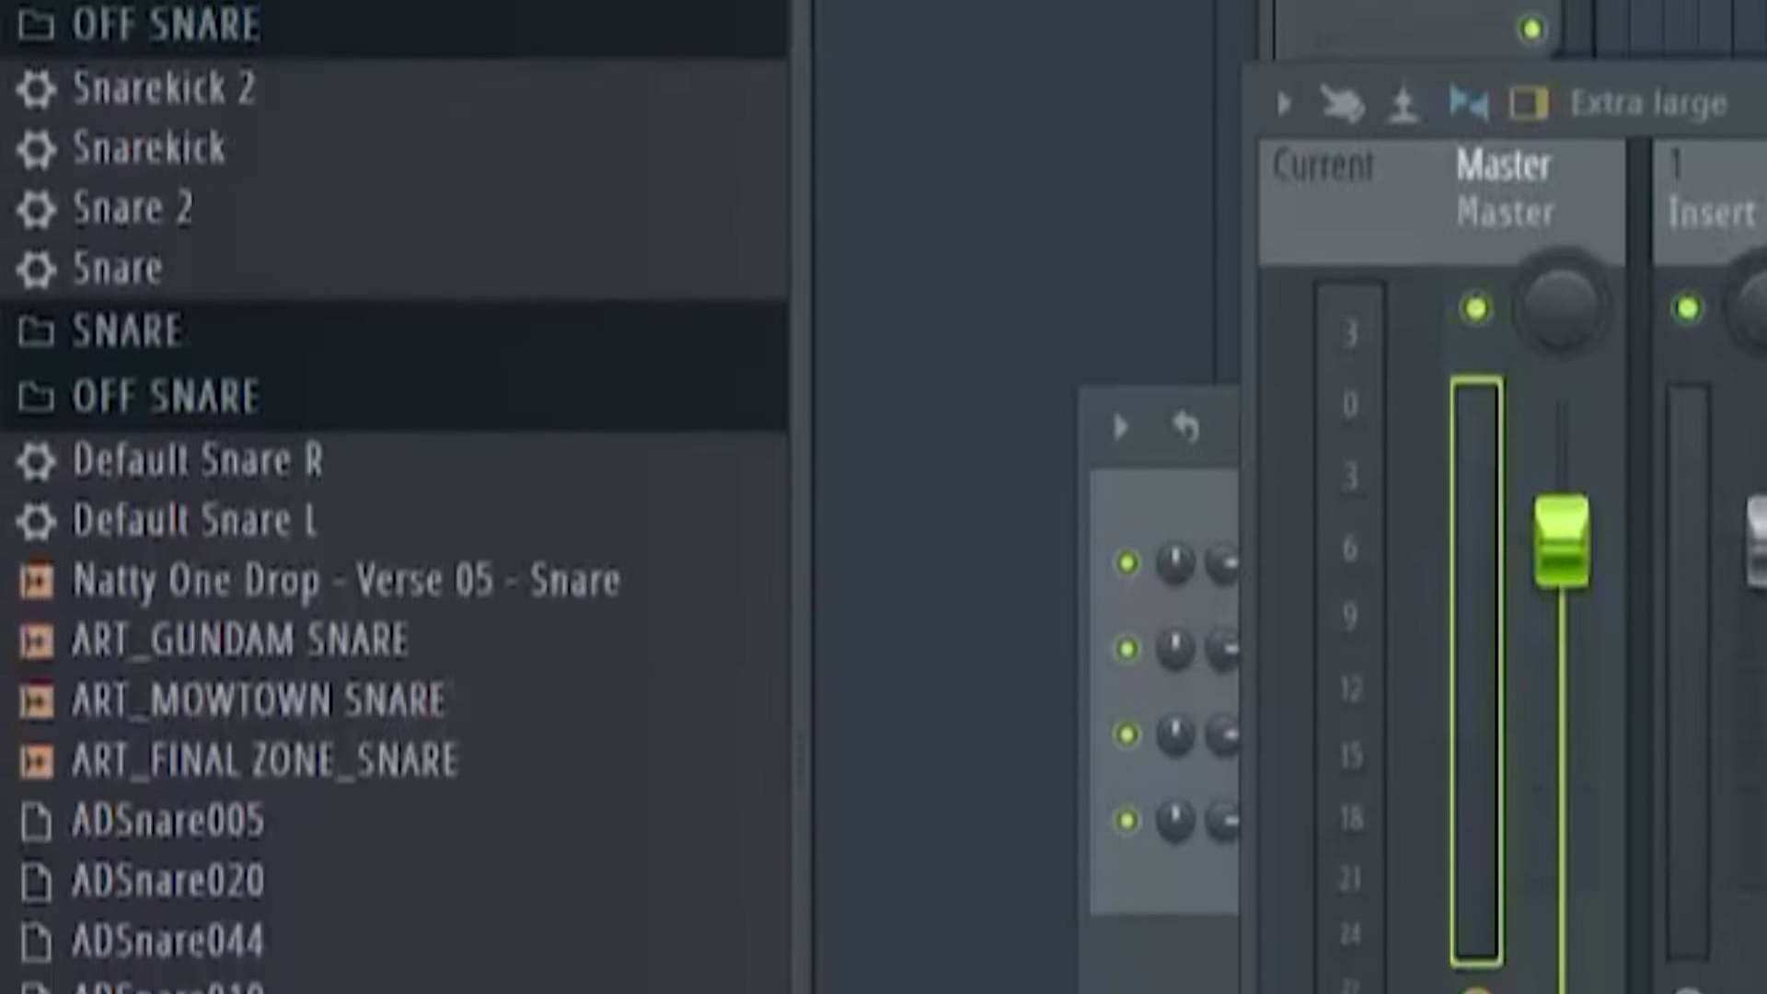
scroll(124, 948, down, 3)
scroll(115, 930, down, 10)
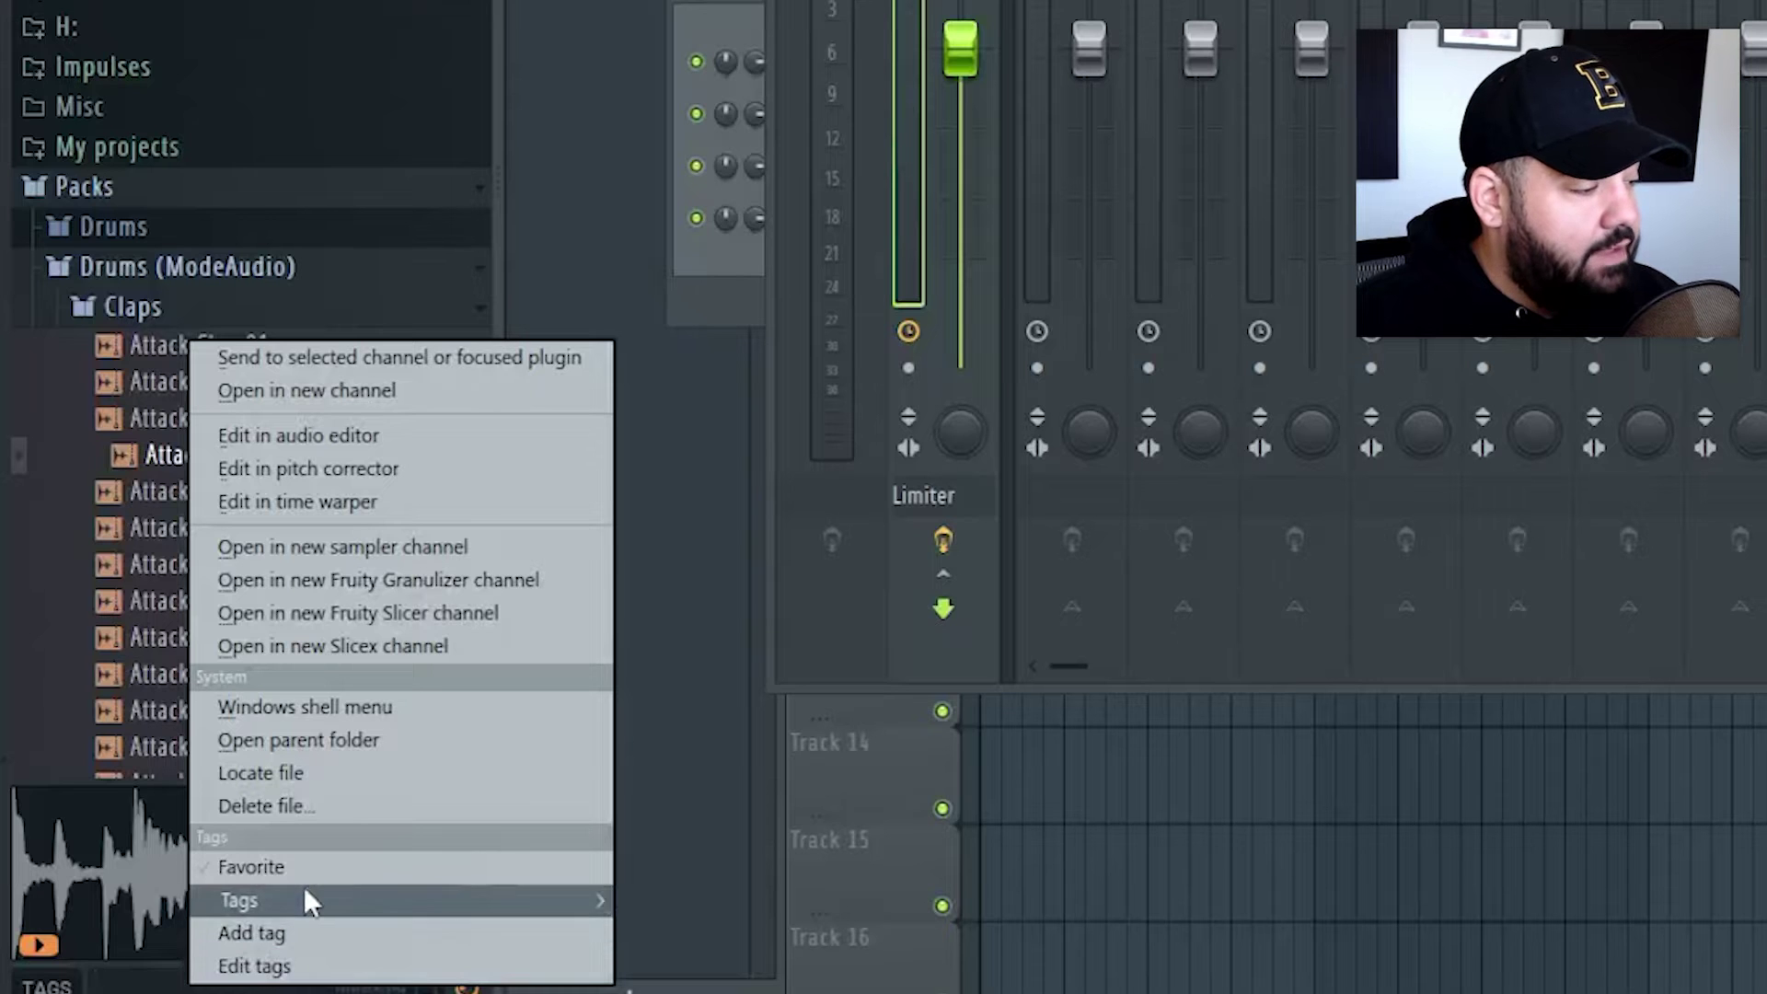
mouse_move(409, 900)
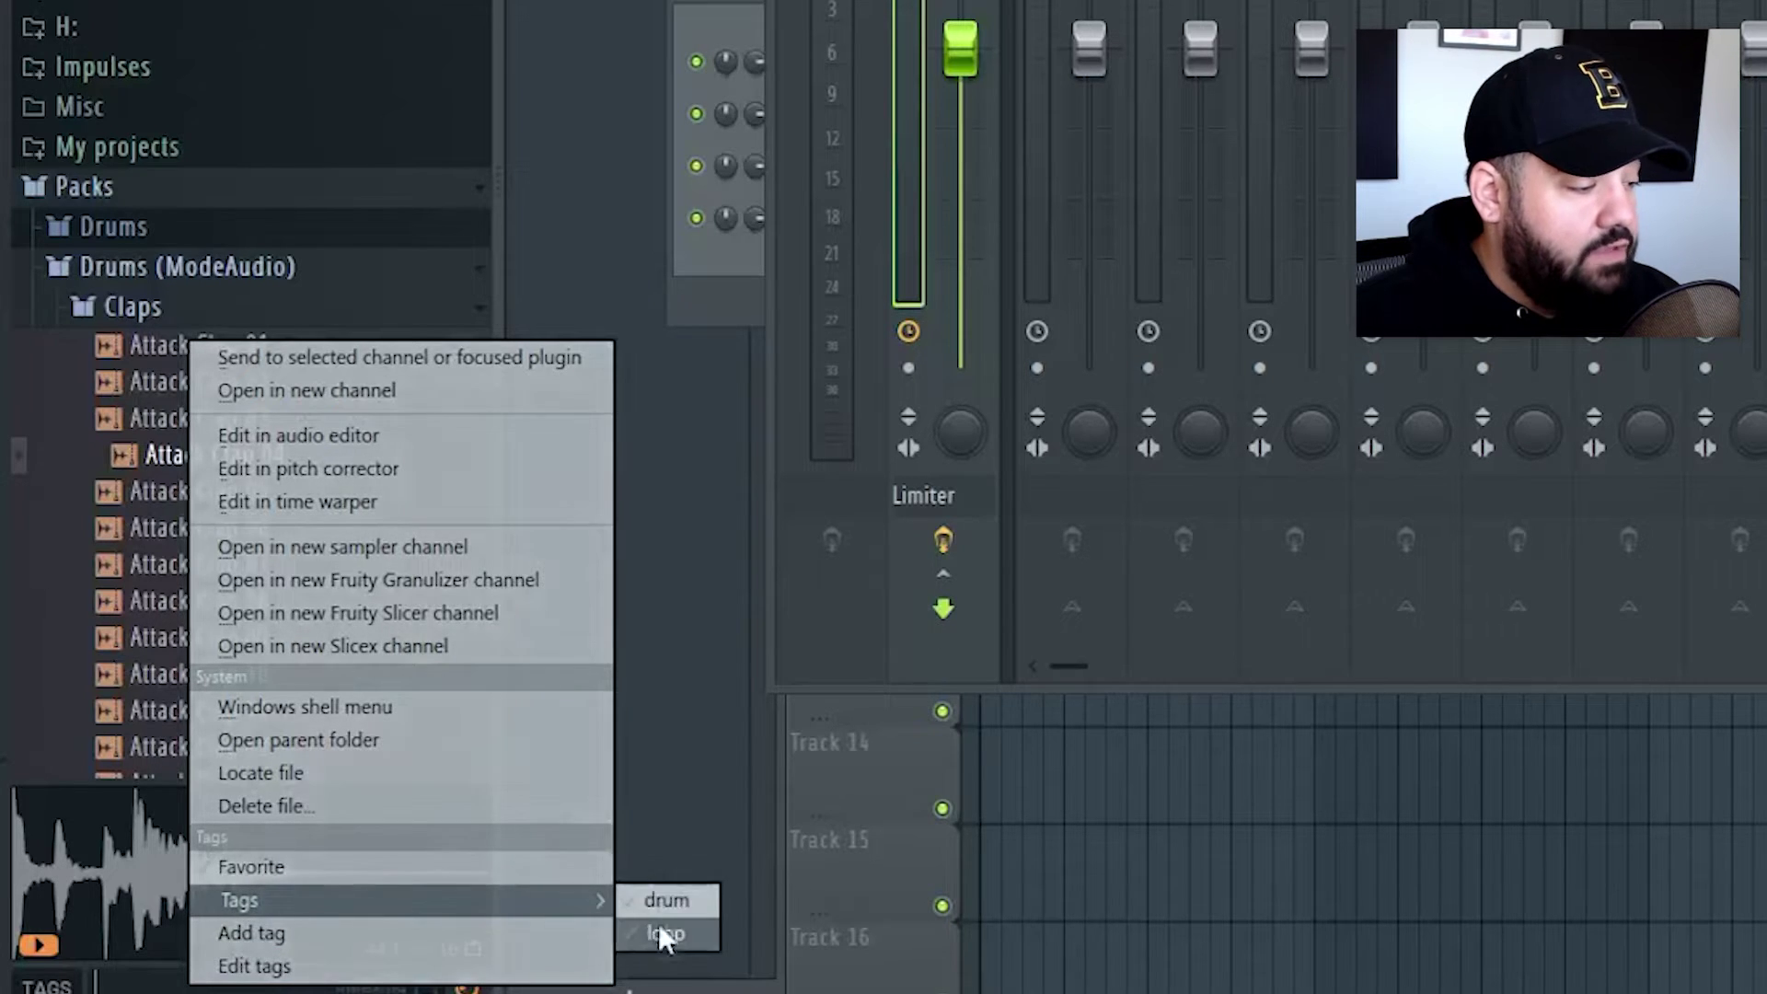
click(412, 938)
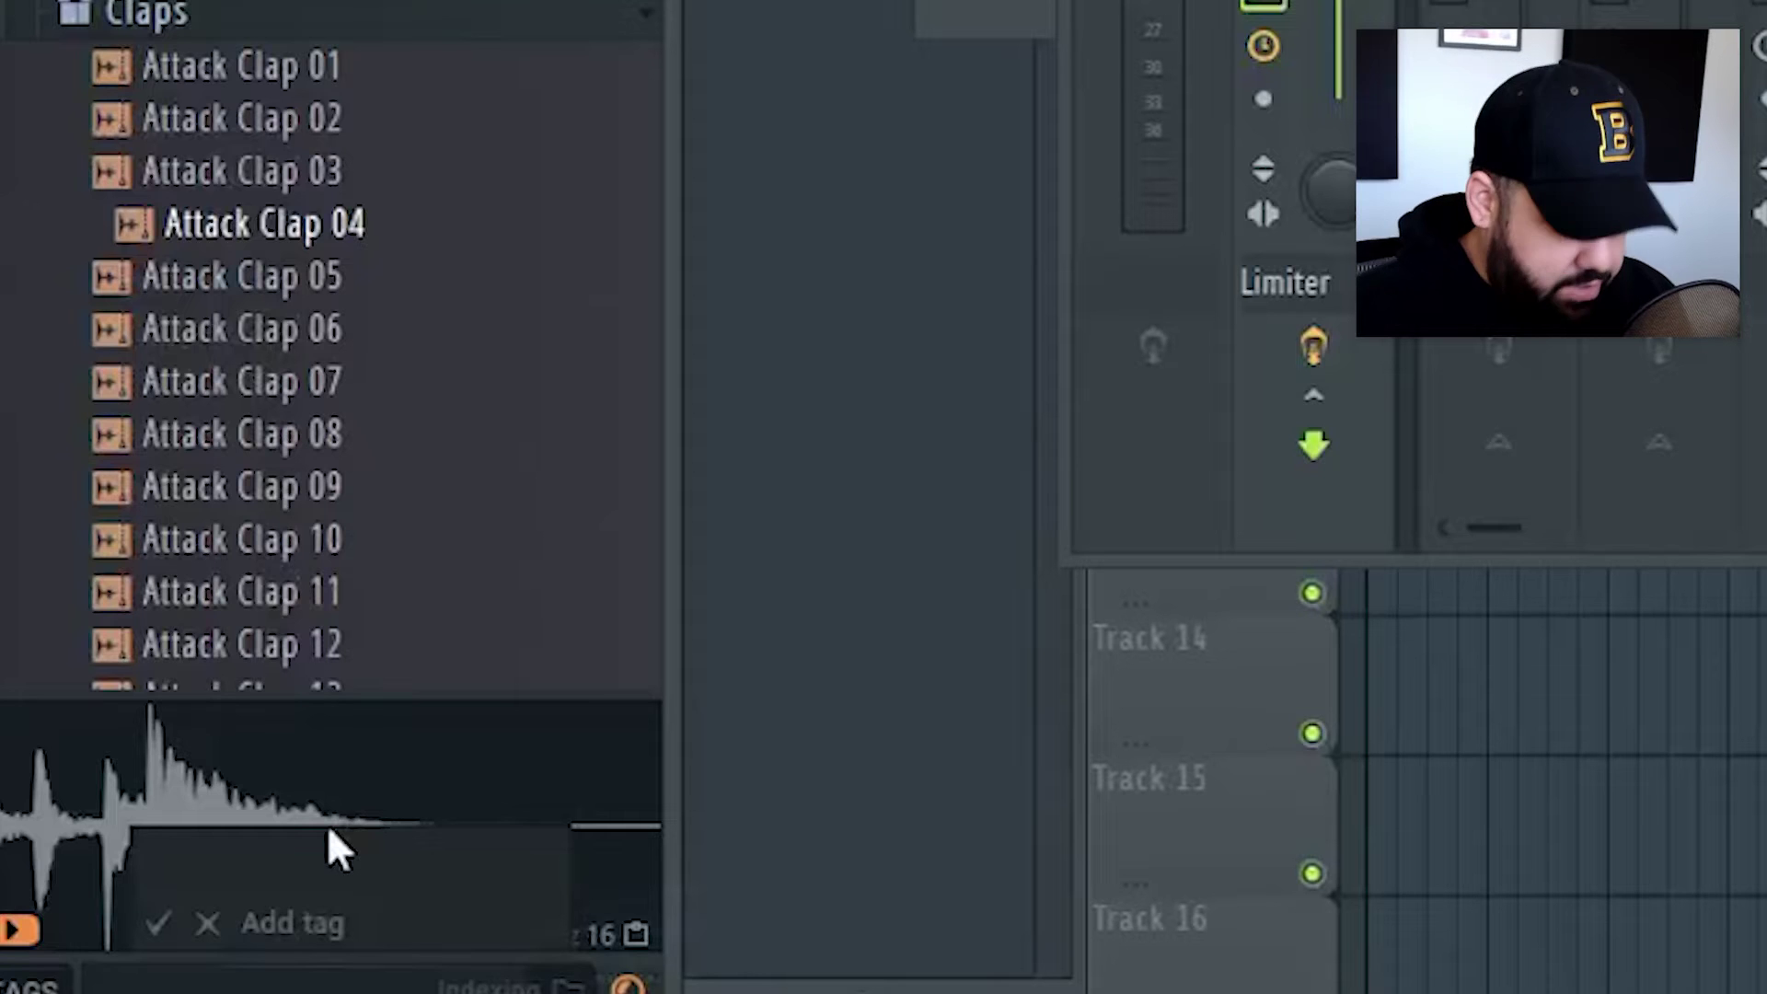
text(clap)
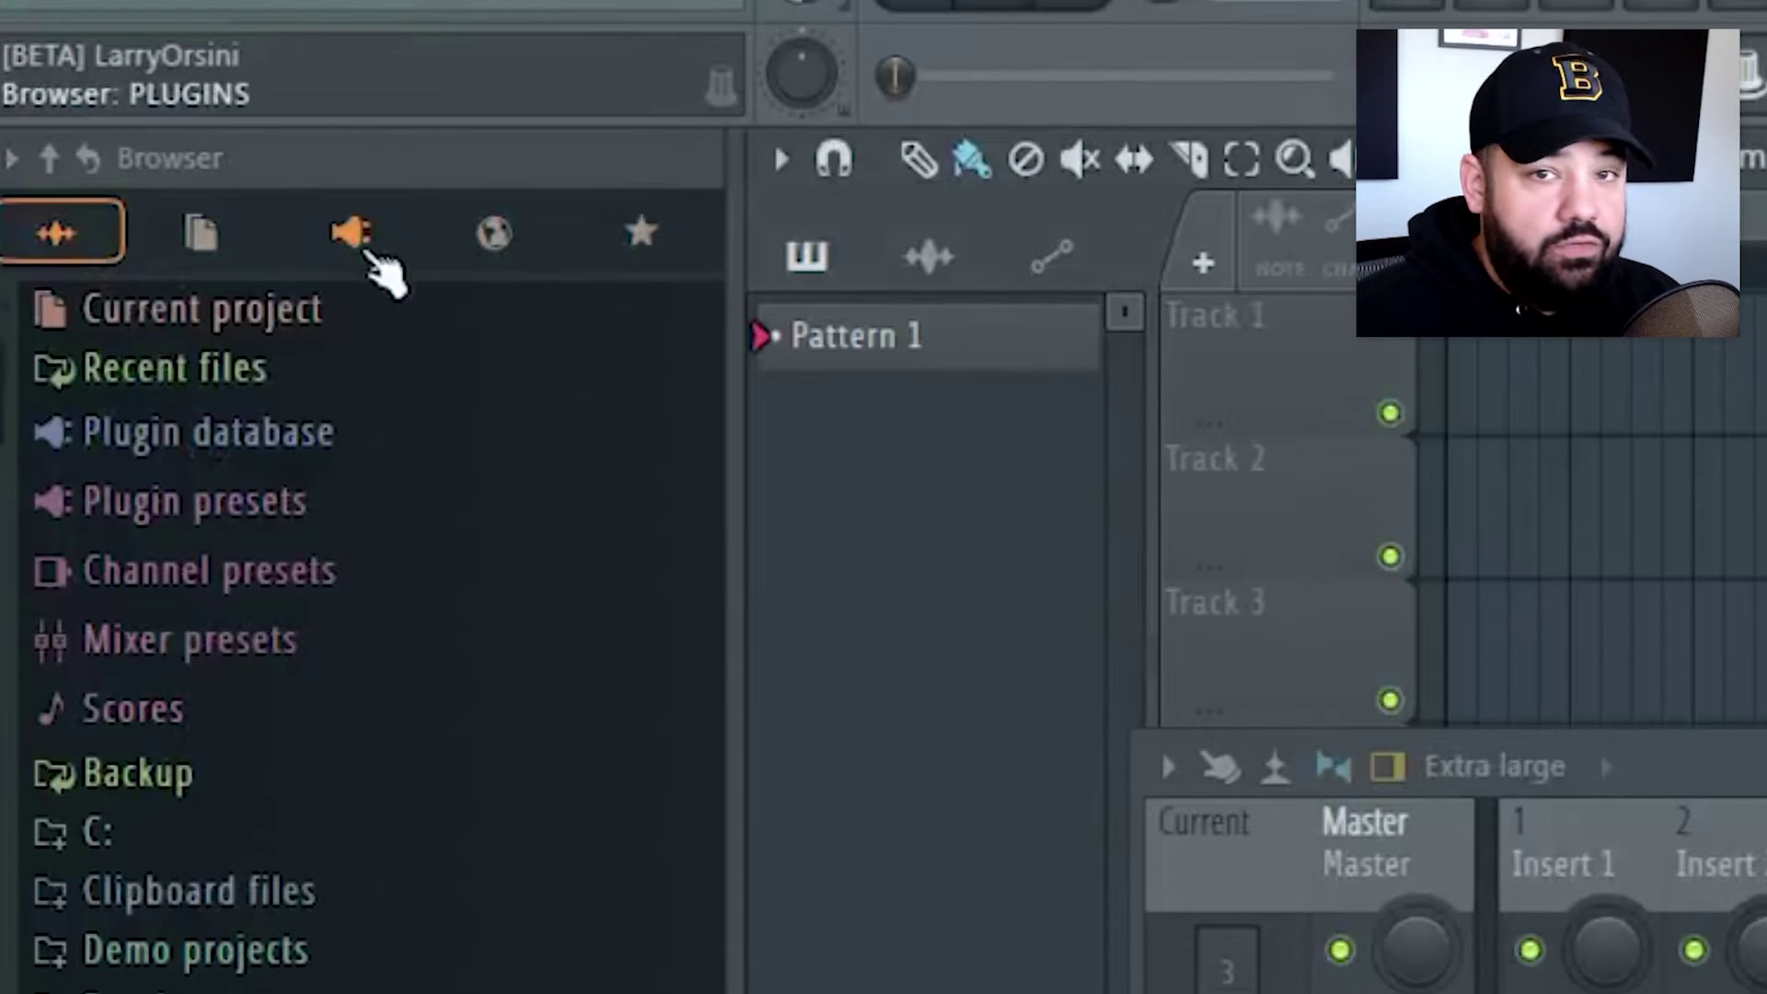
Step: Set the Browser tab's View > Zoom to a larger item size
right_click(82, 241)
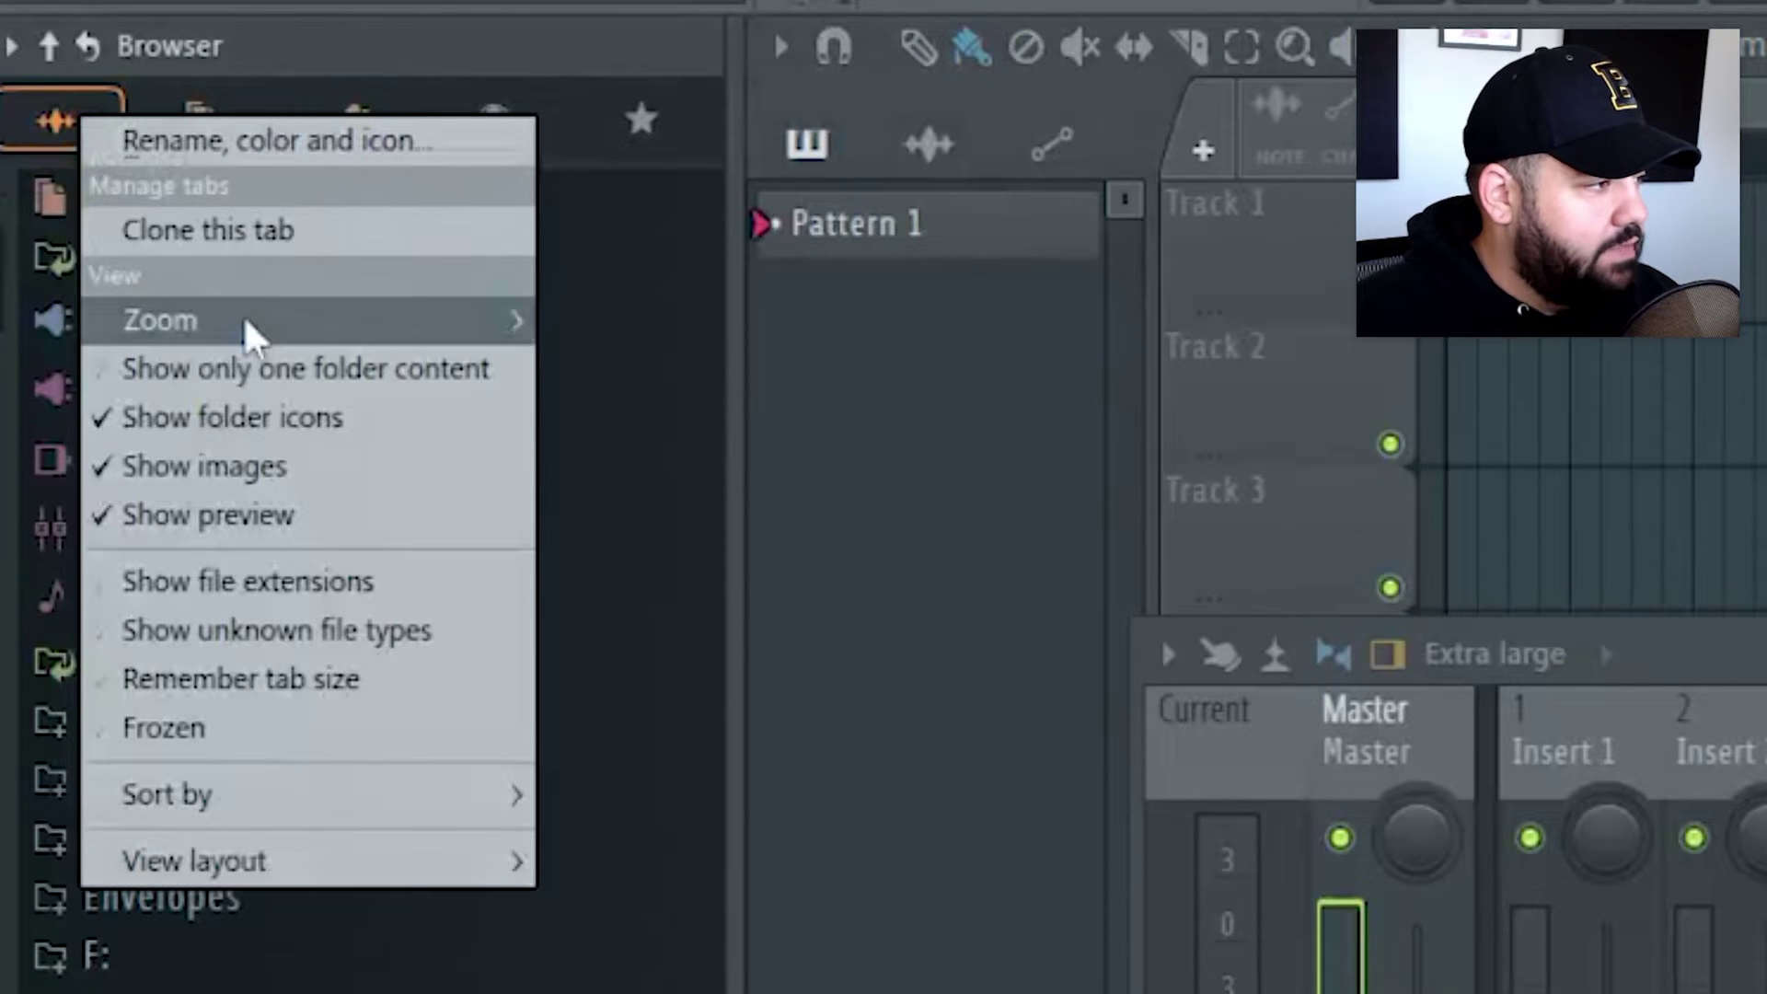
mouse_move(243, 318)
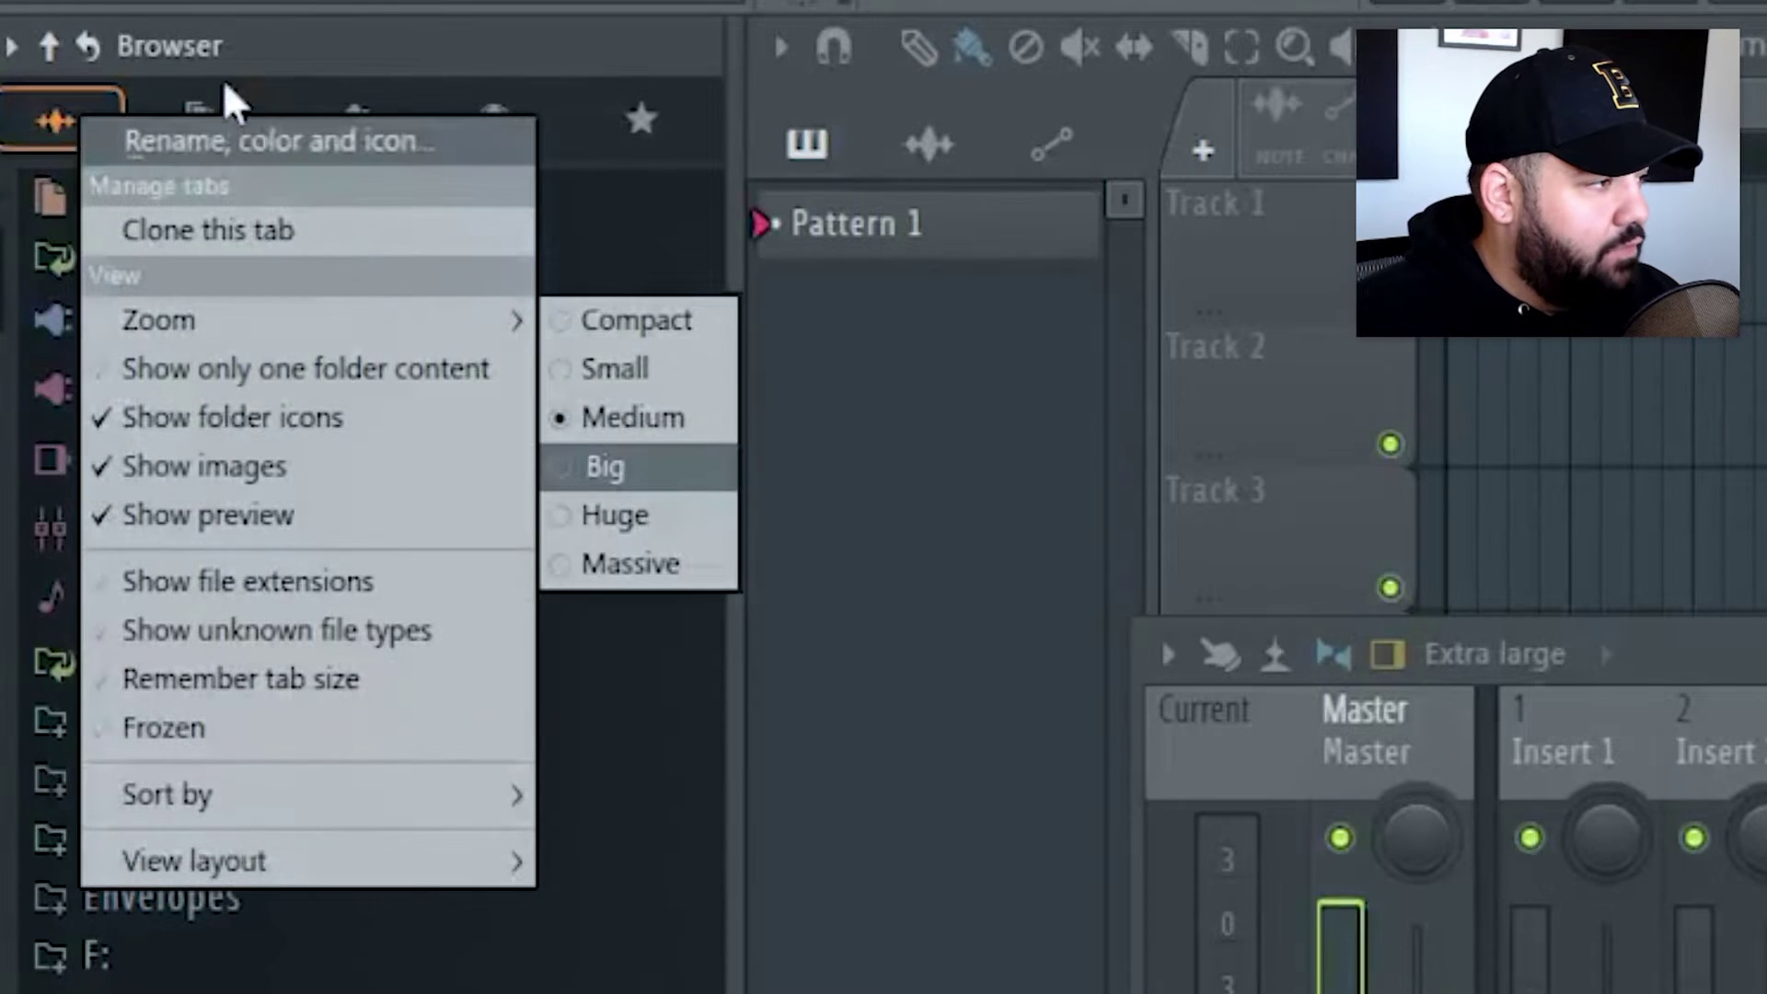
click(599, 106)
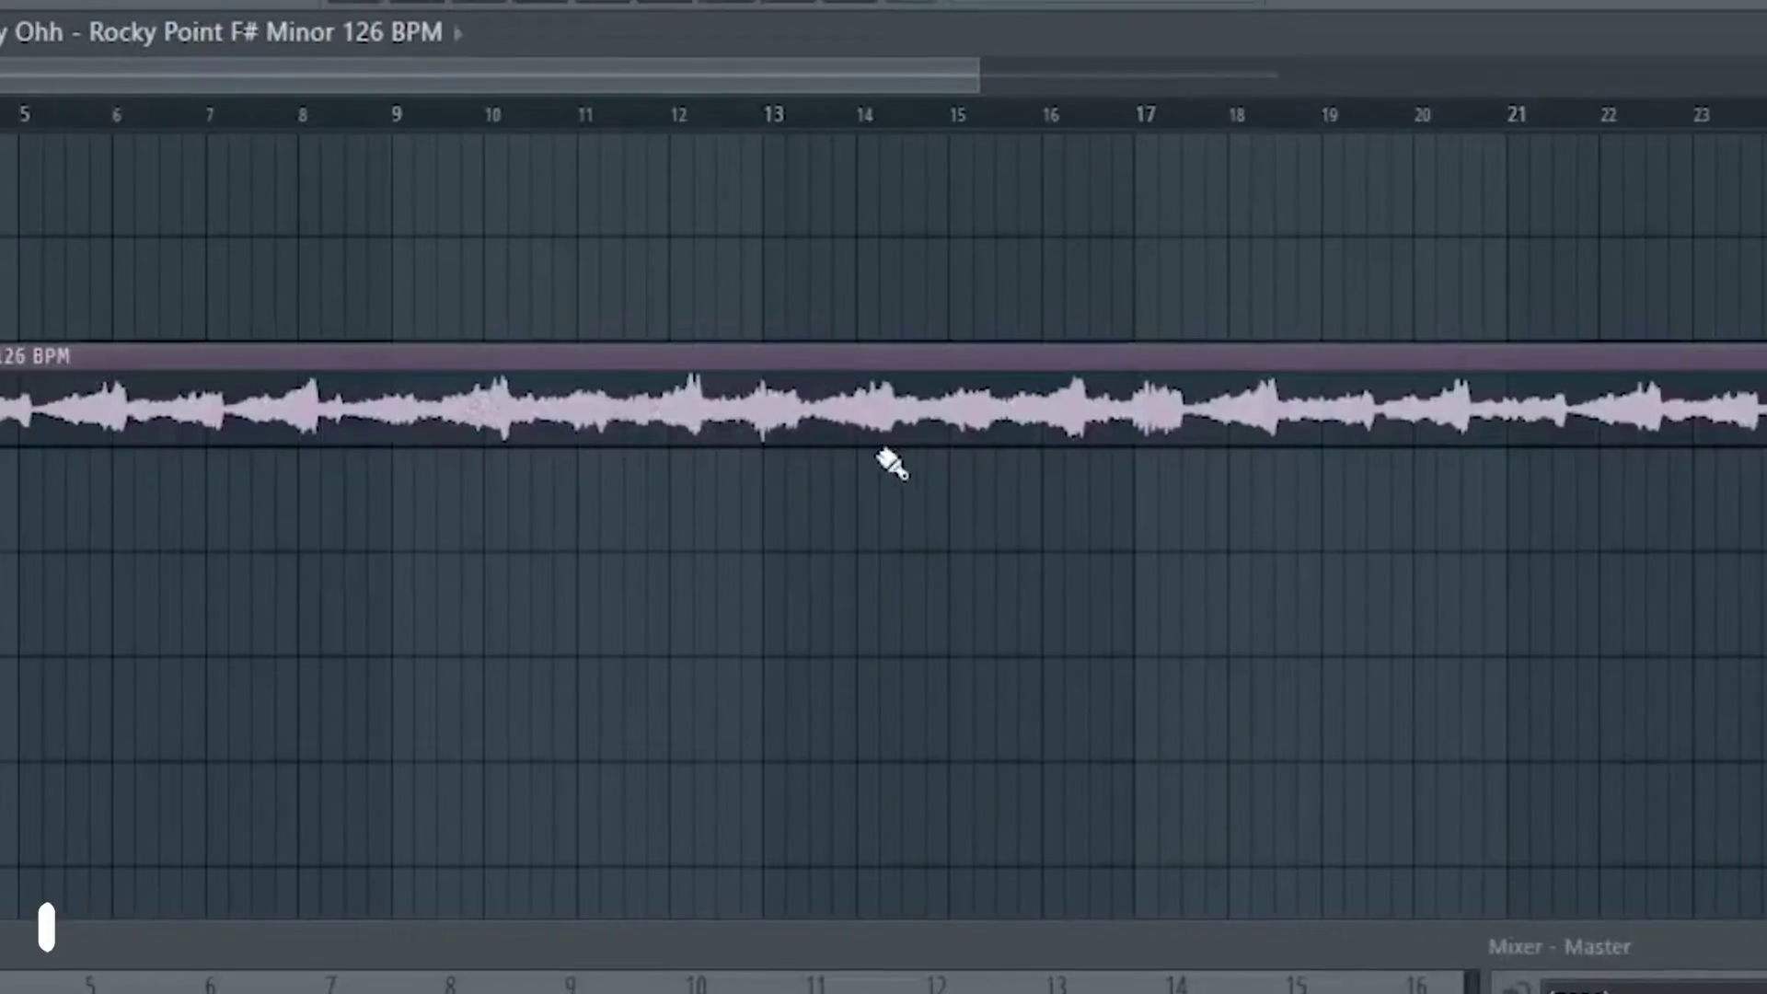
Step: Drag in a fade-in at the start of the Rocky Point F# Minor 126 BPM clip on Track 3
drag(897, 425, 903, 411)
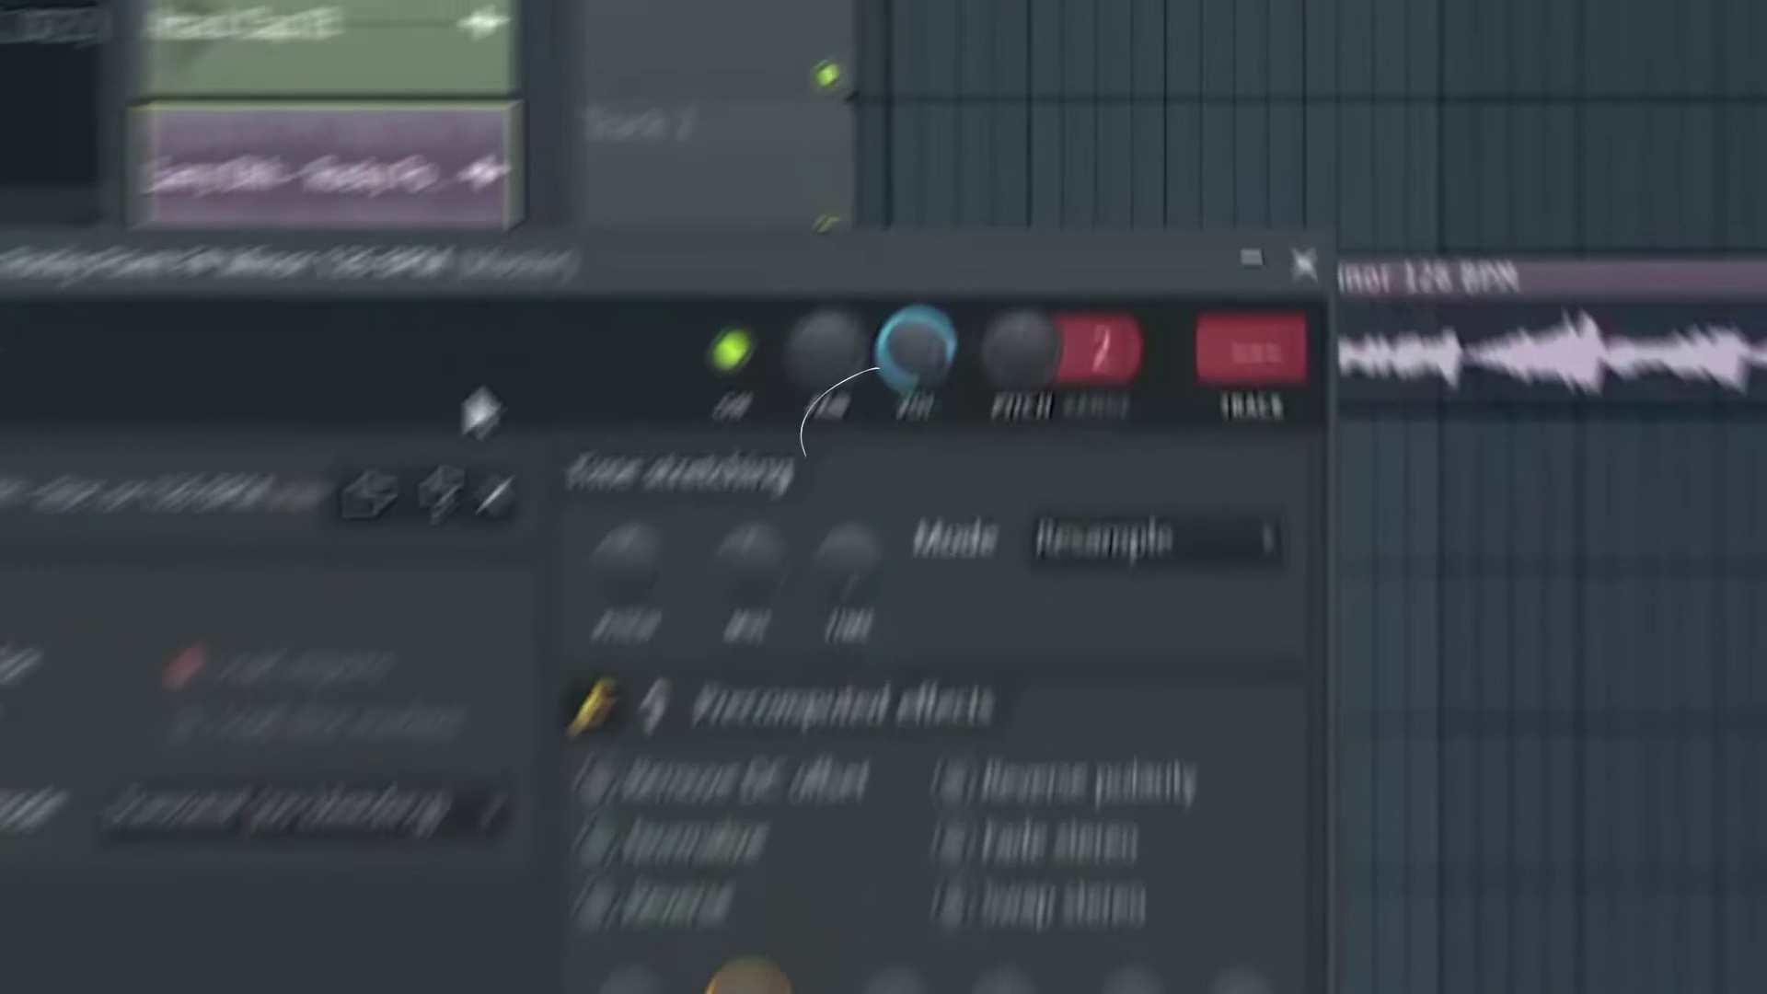
click(393, 157)
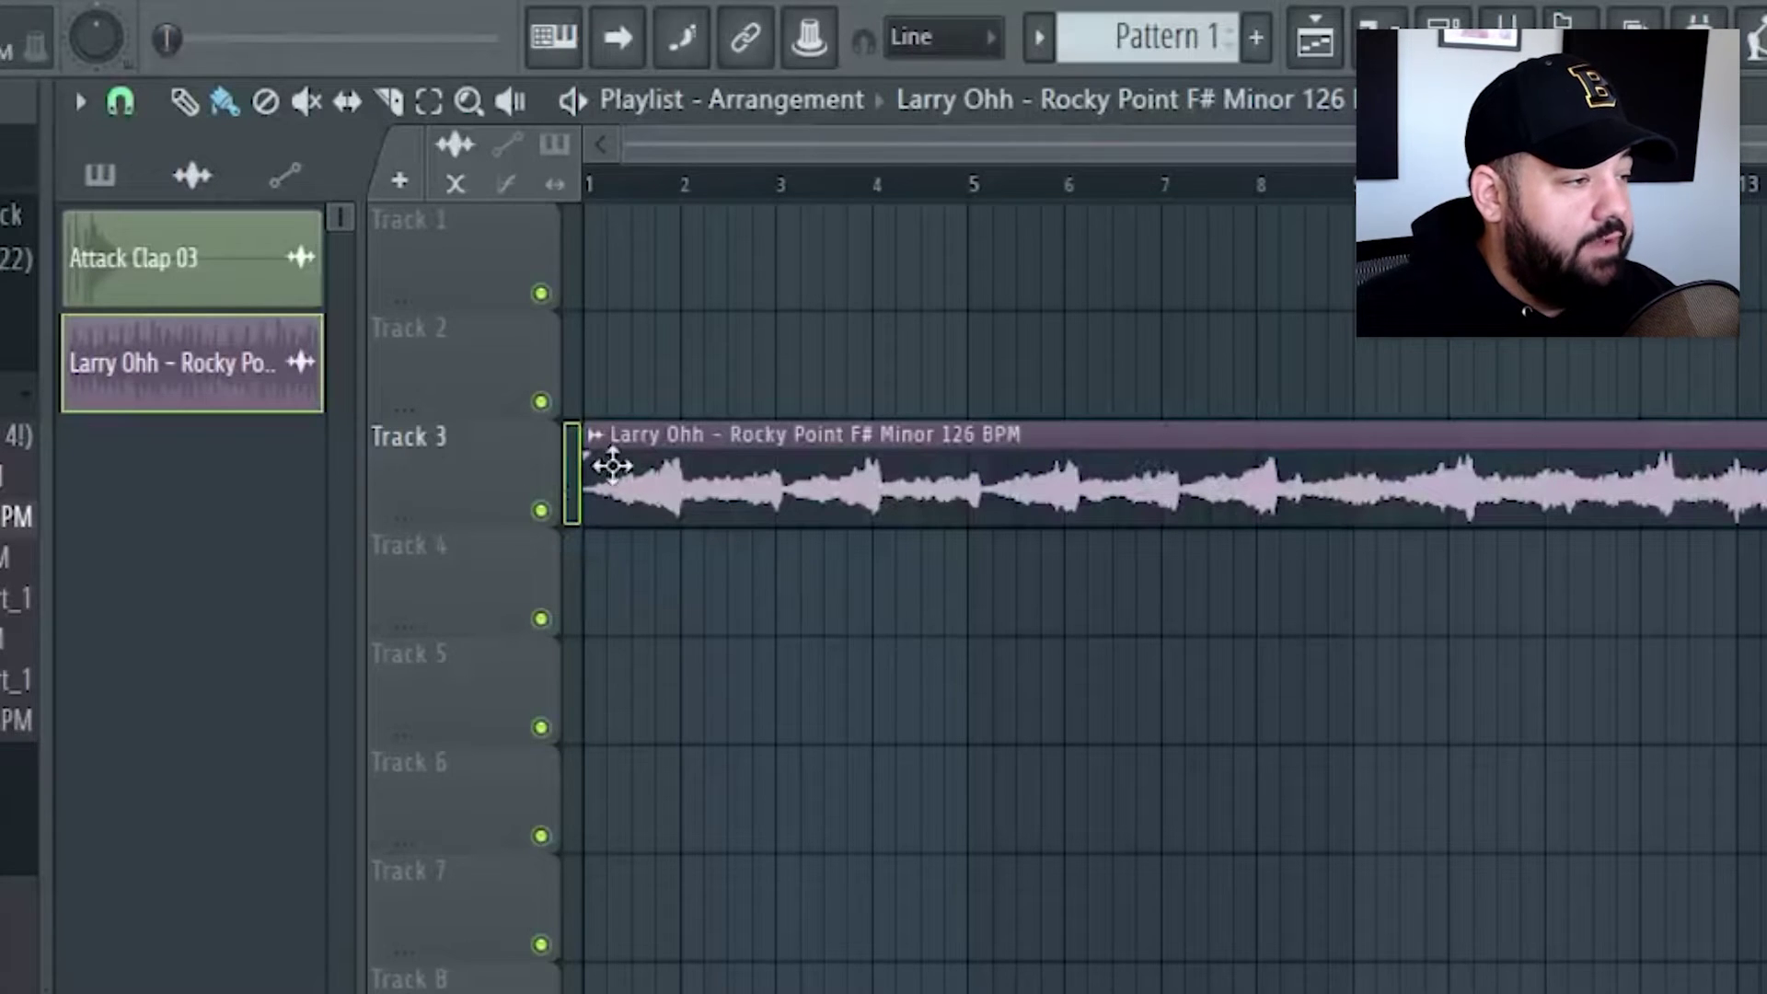
drag(594, 469, 735, 478)
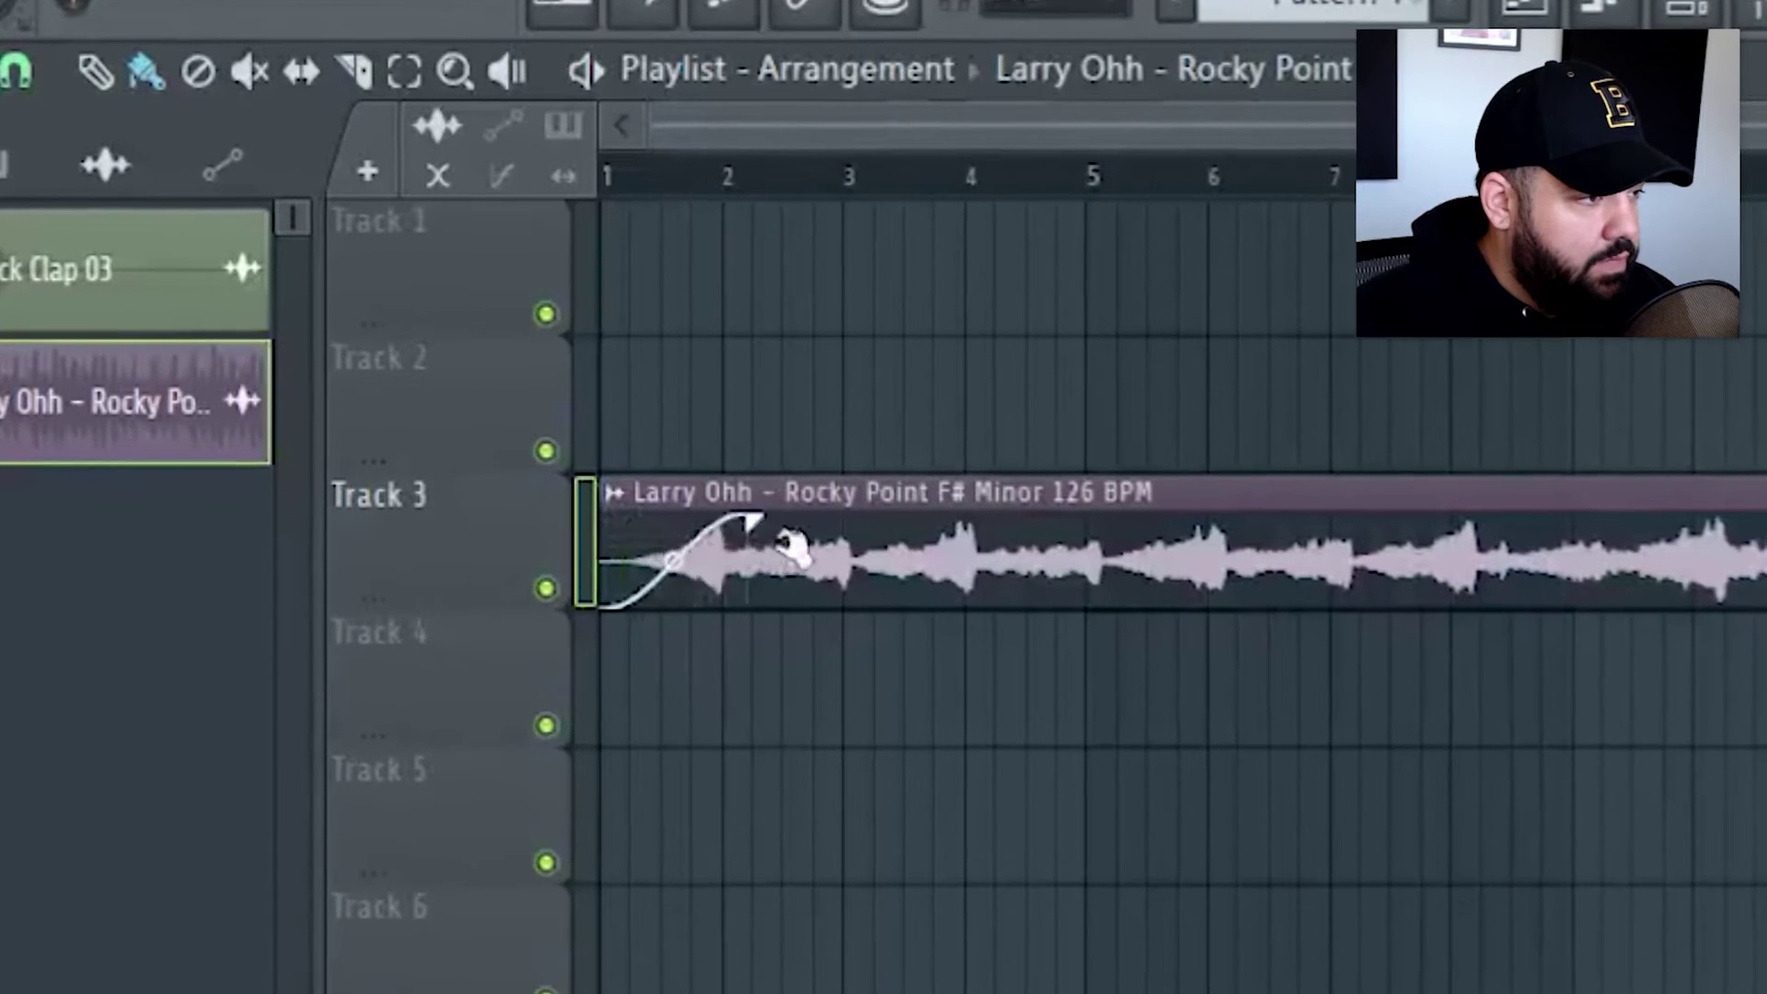
drag(790, 547, 870, 543)
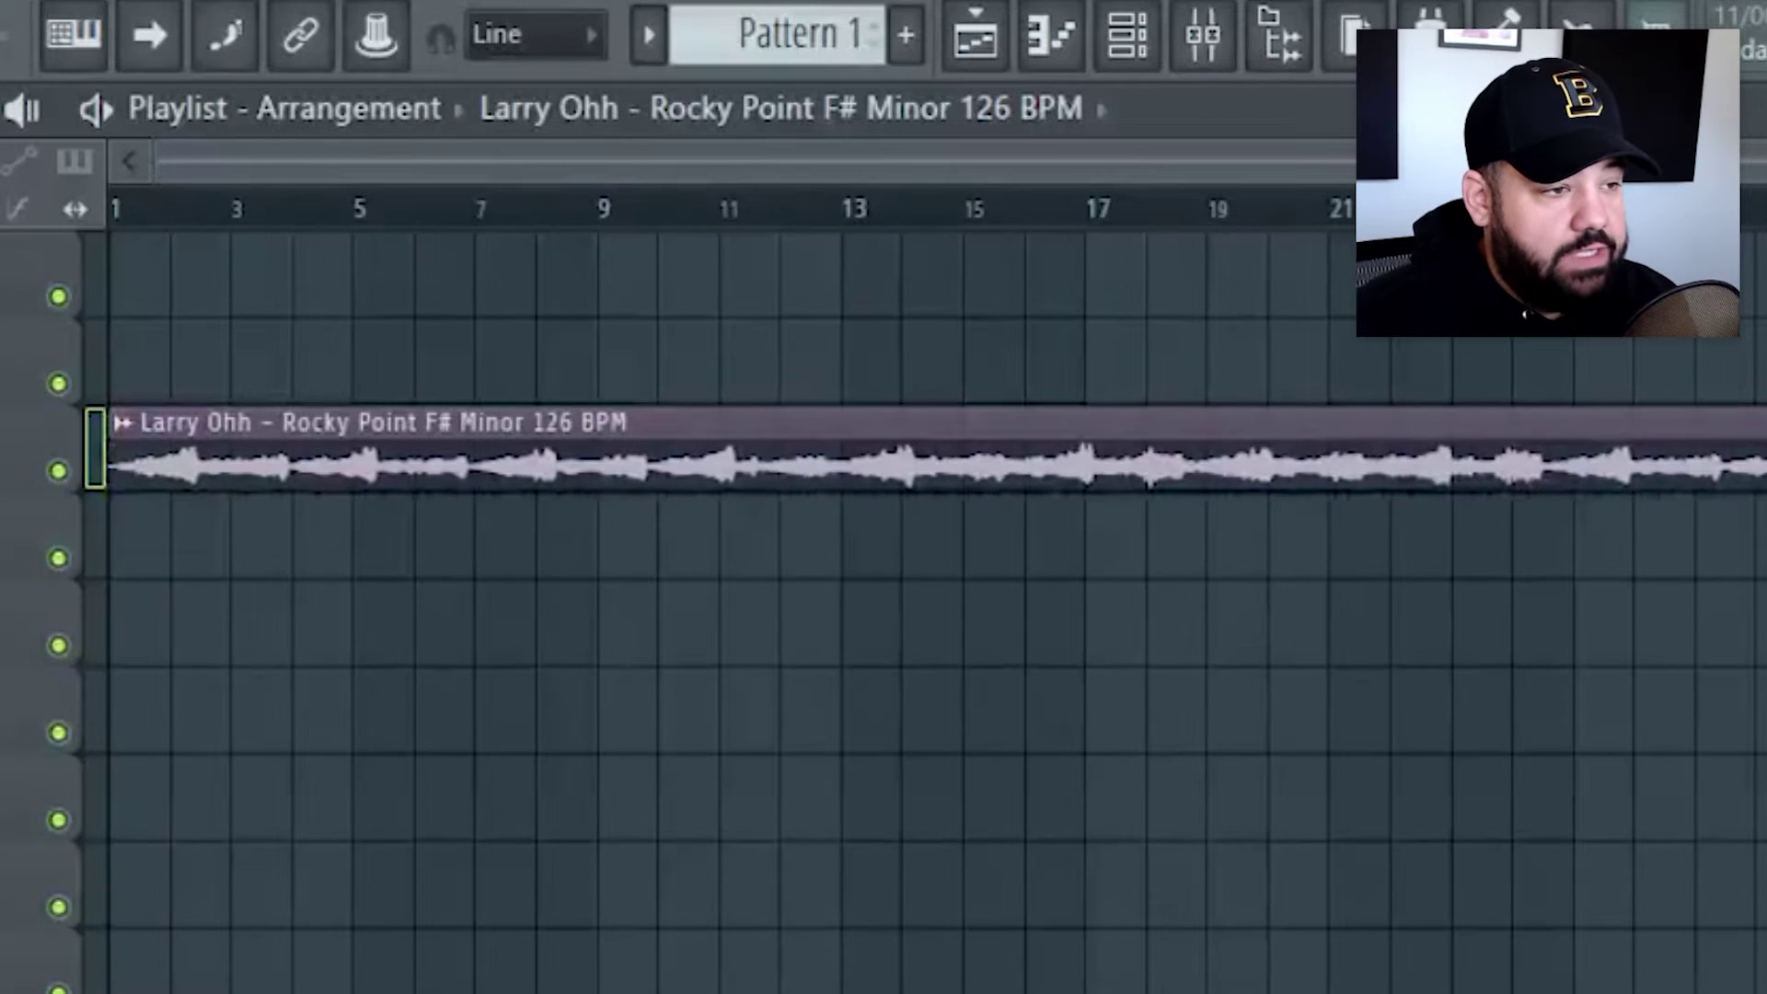
scroll(1113, 485, down, 3)
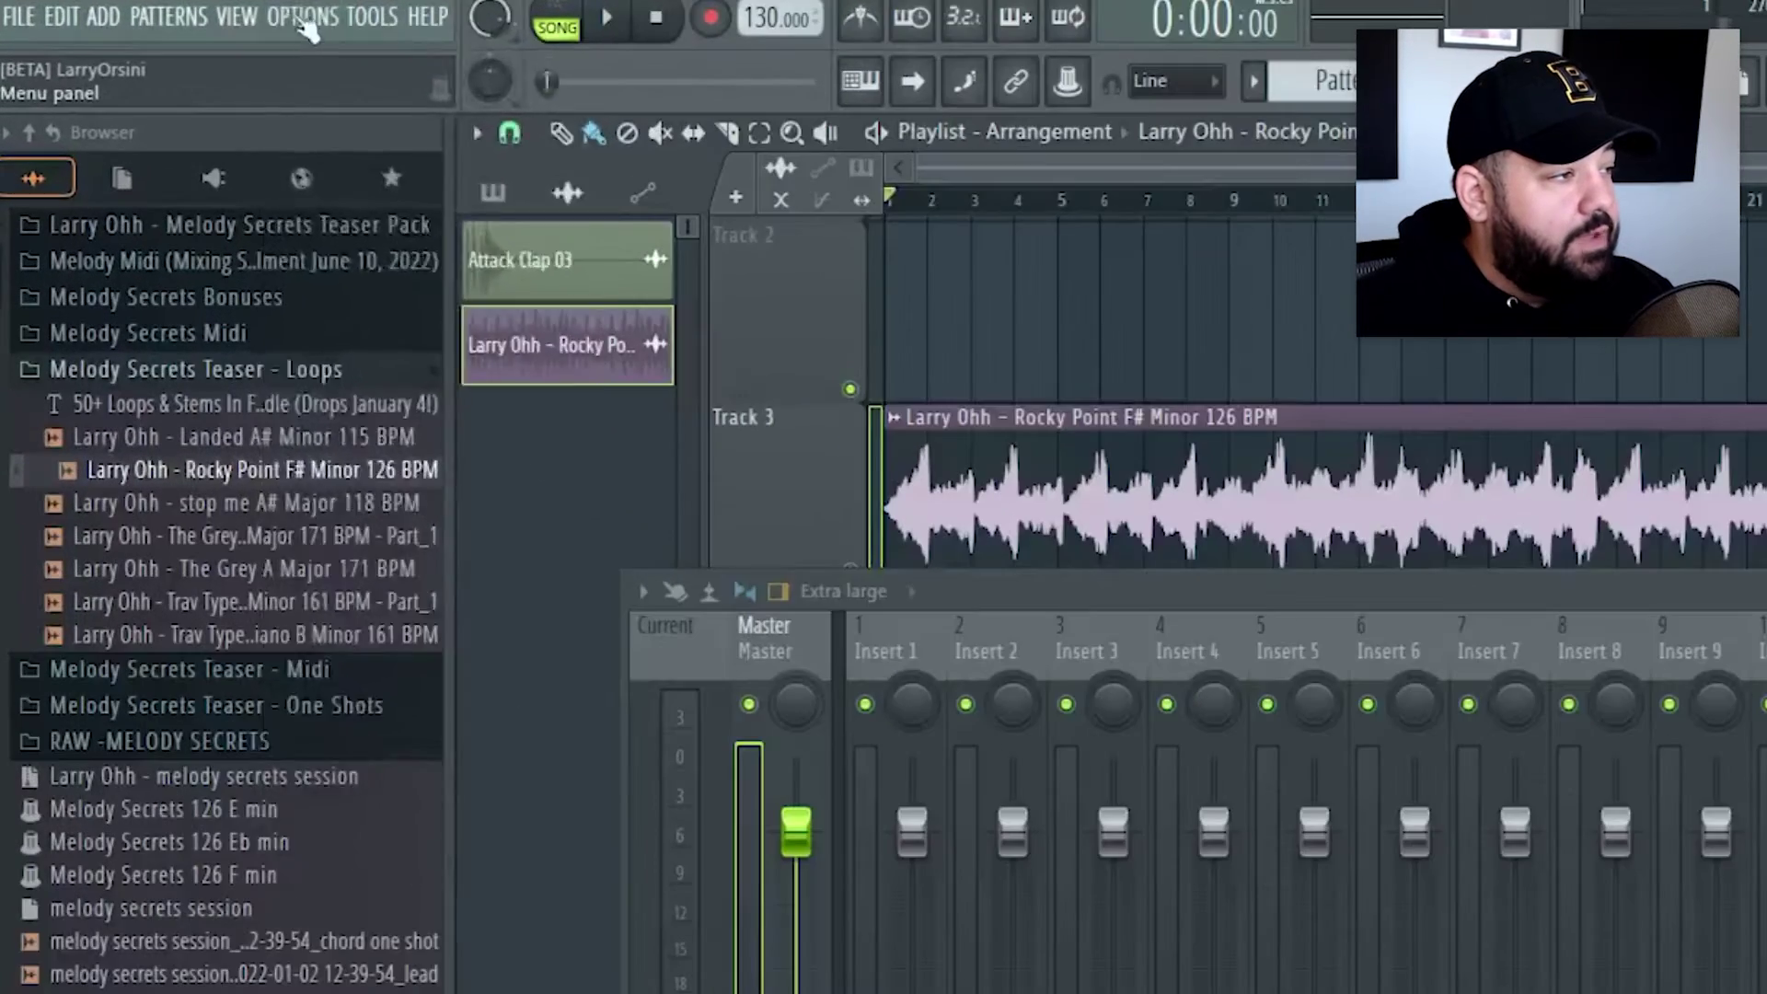
Step: Open the Theme selector from Options > General settings
click(206, 18)
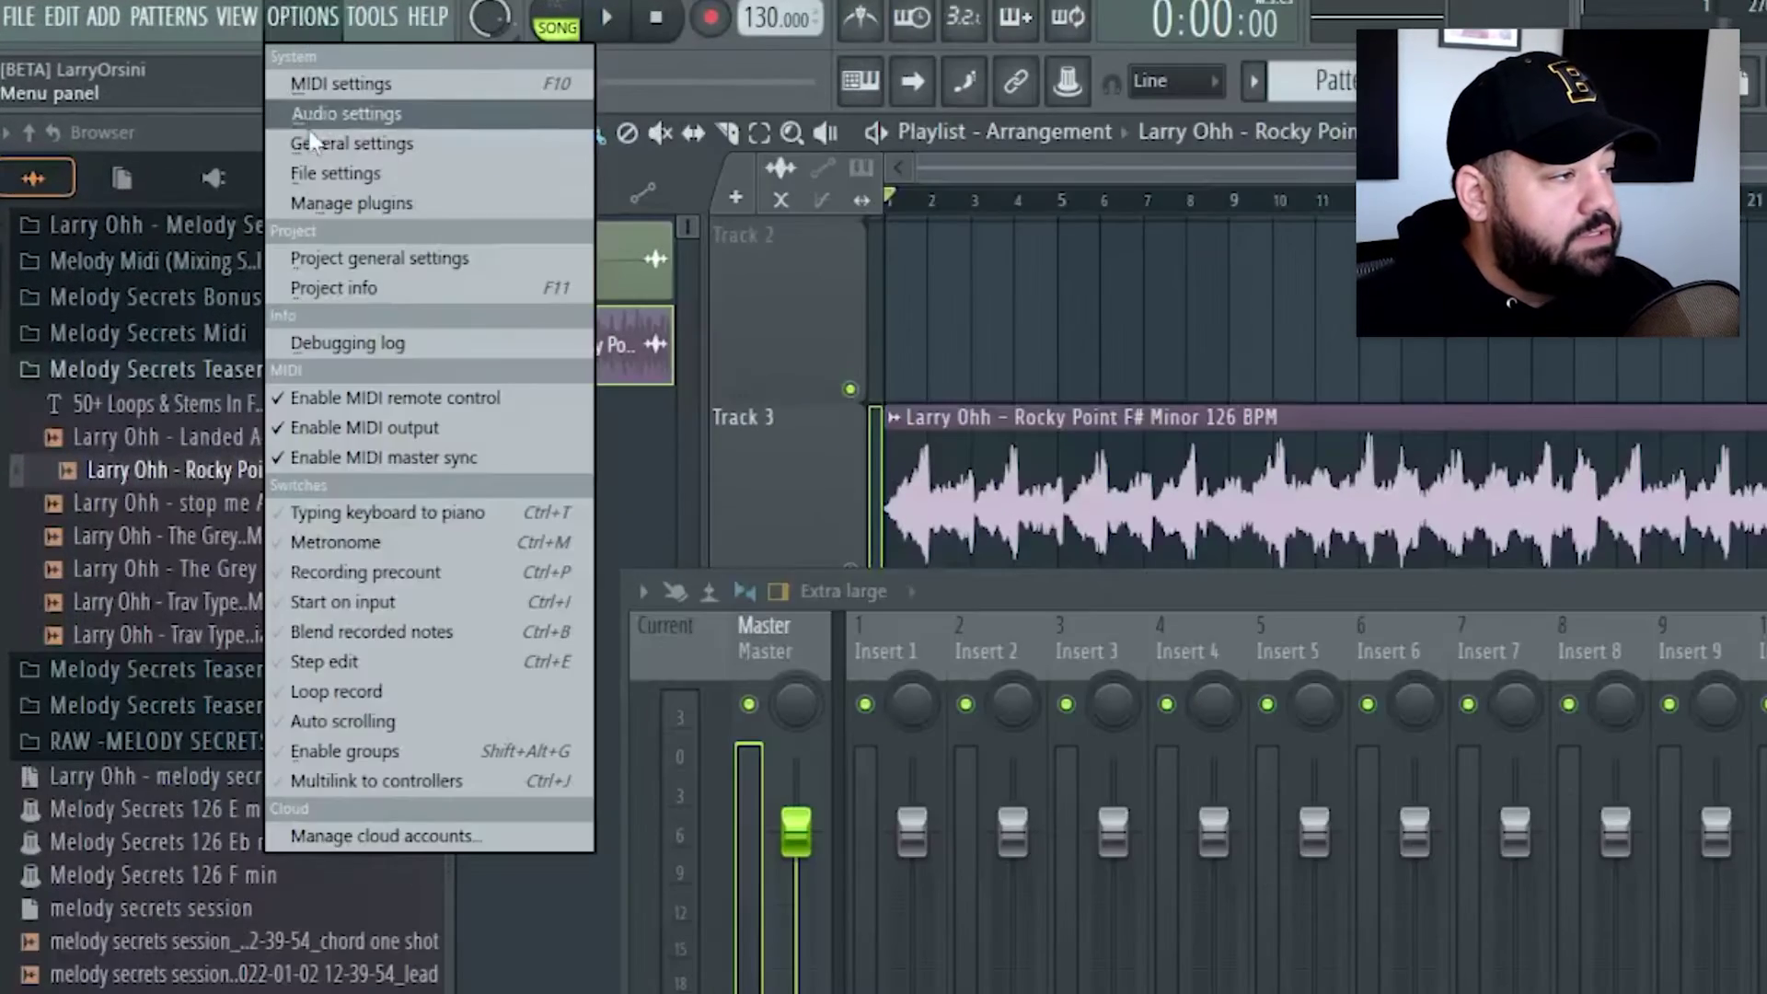
click(210, 97)
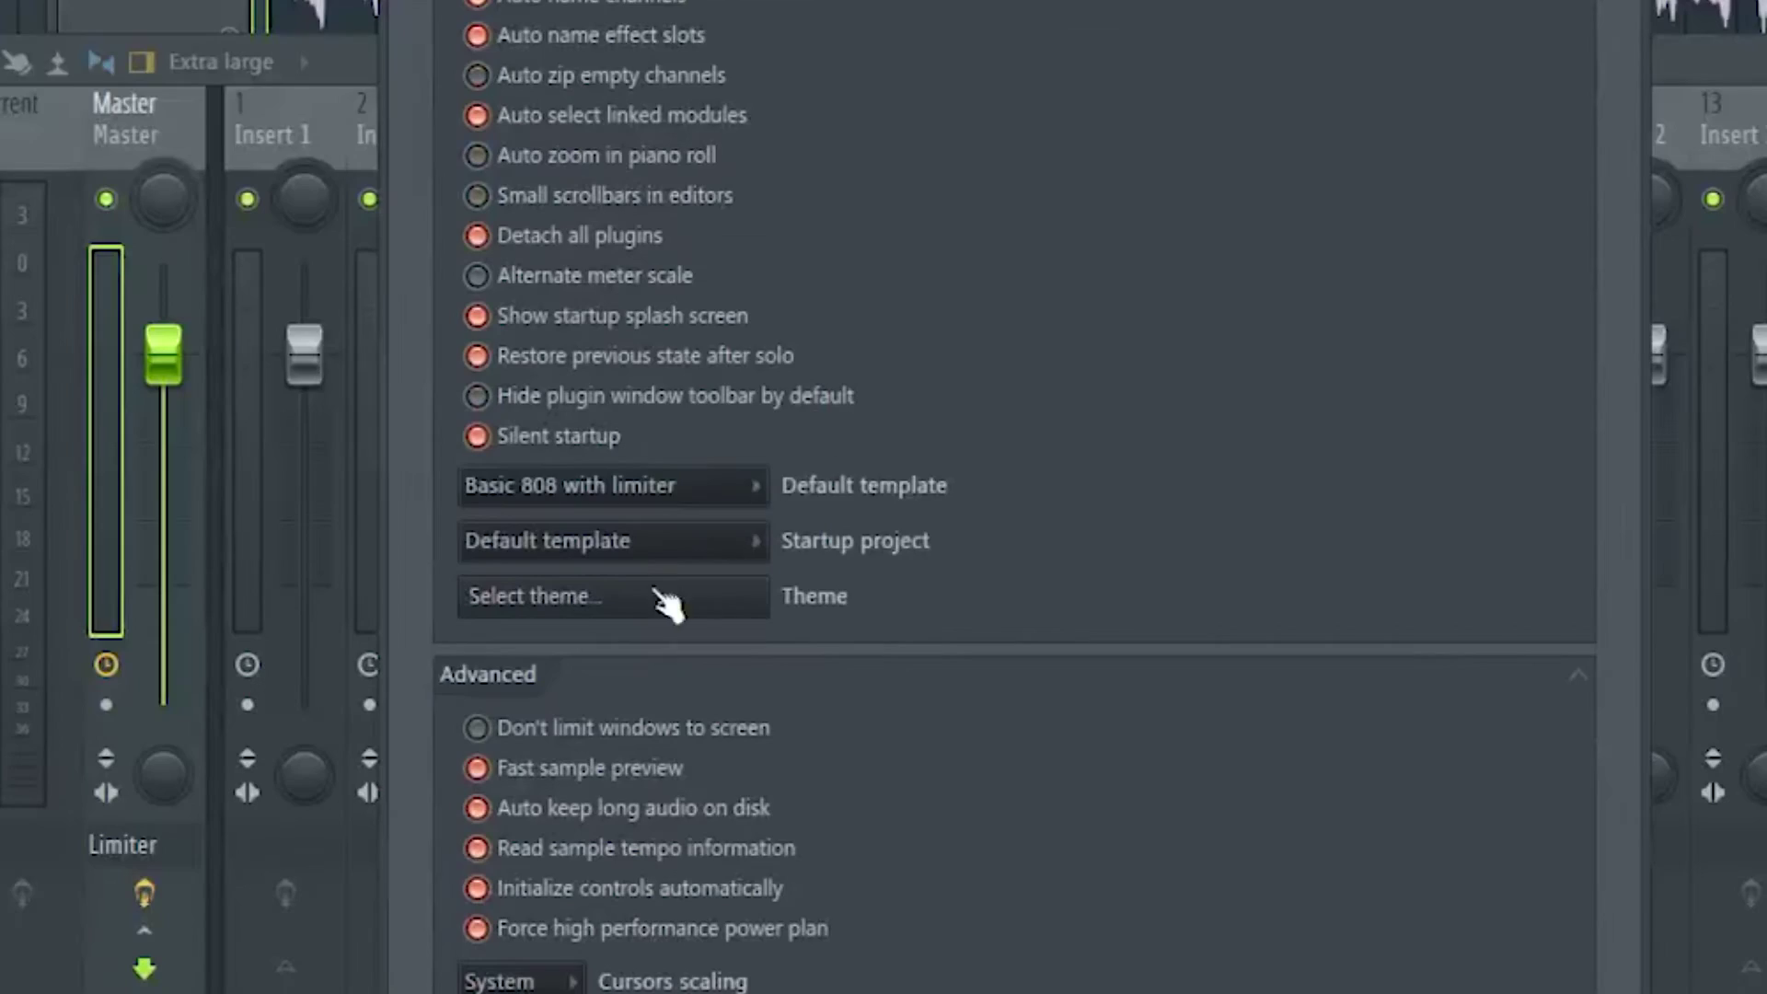
click(558, 596)
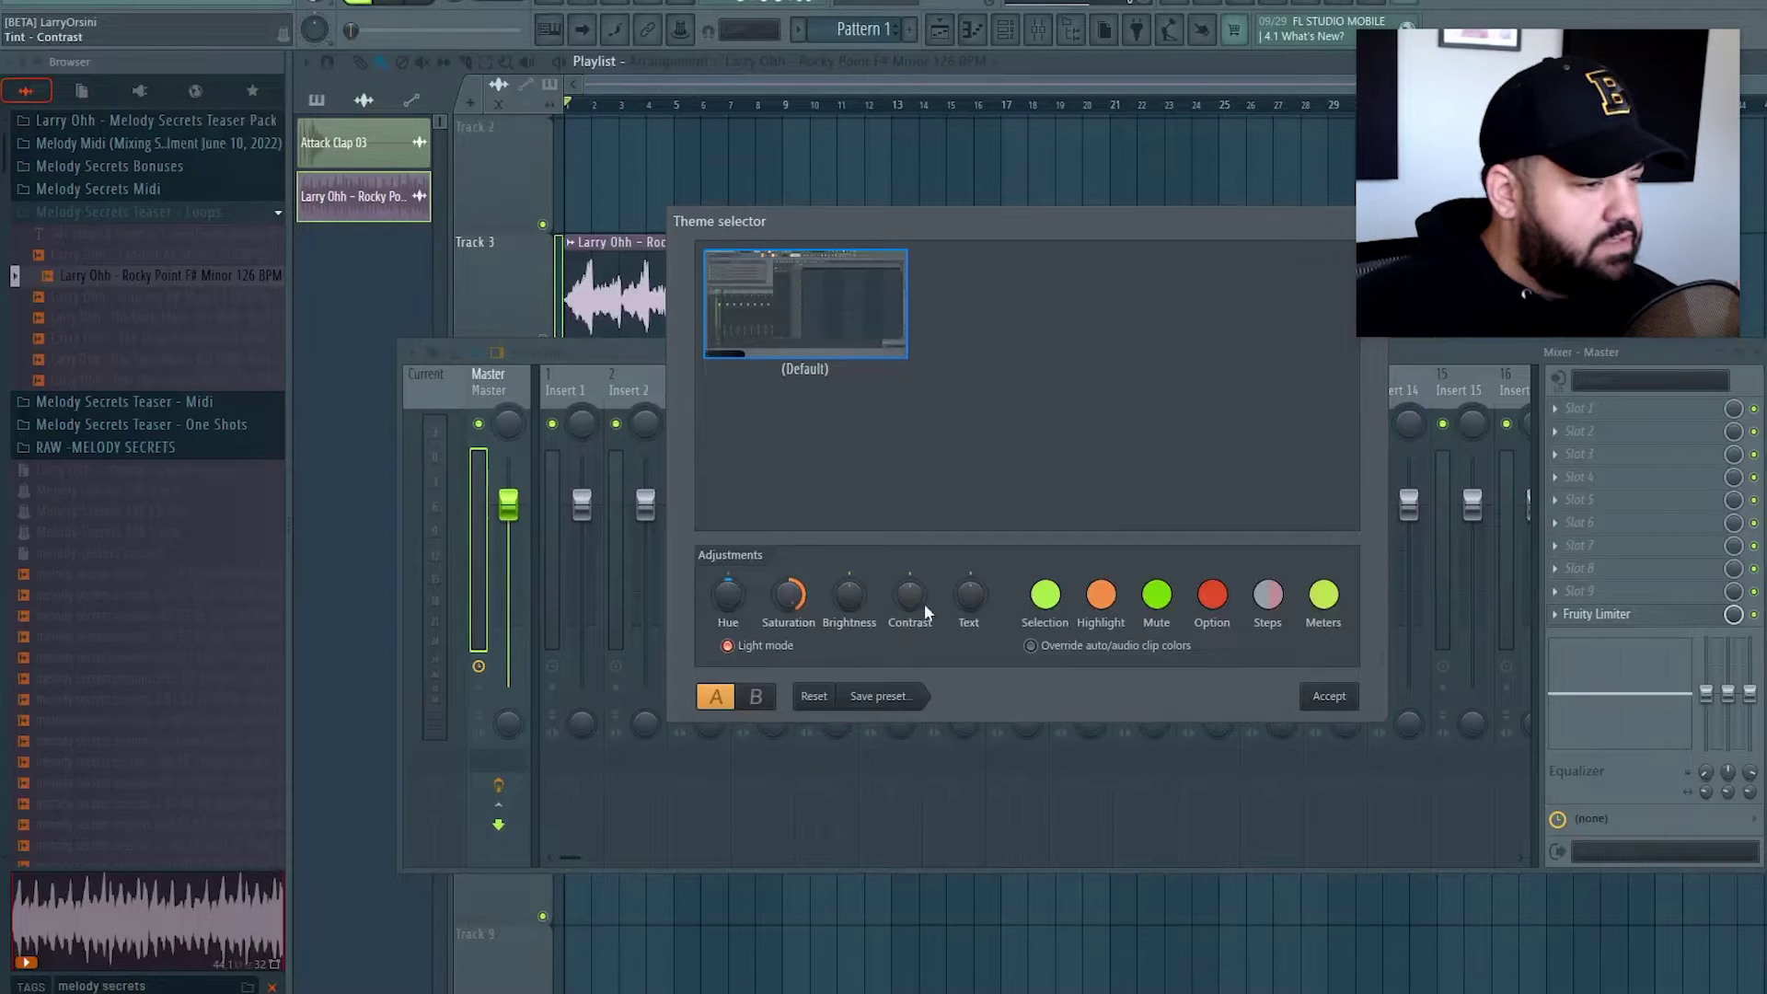
Step: Pick a new Selection highlight colour in the Theme selector
scroll(841, 596, up, 3)
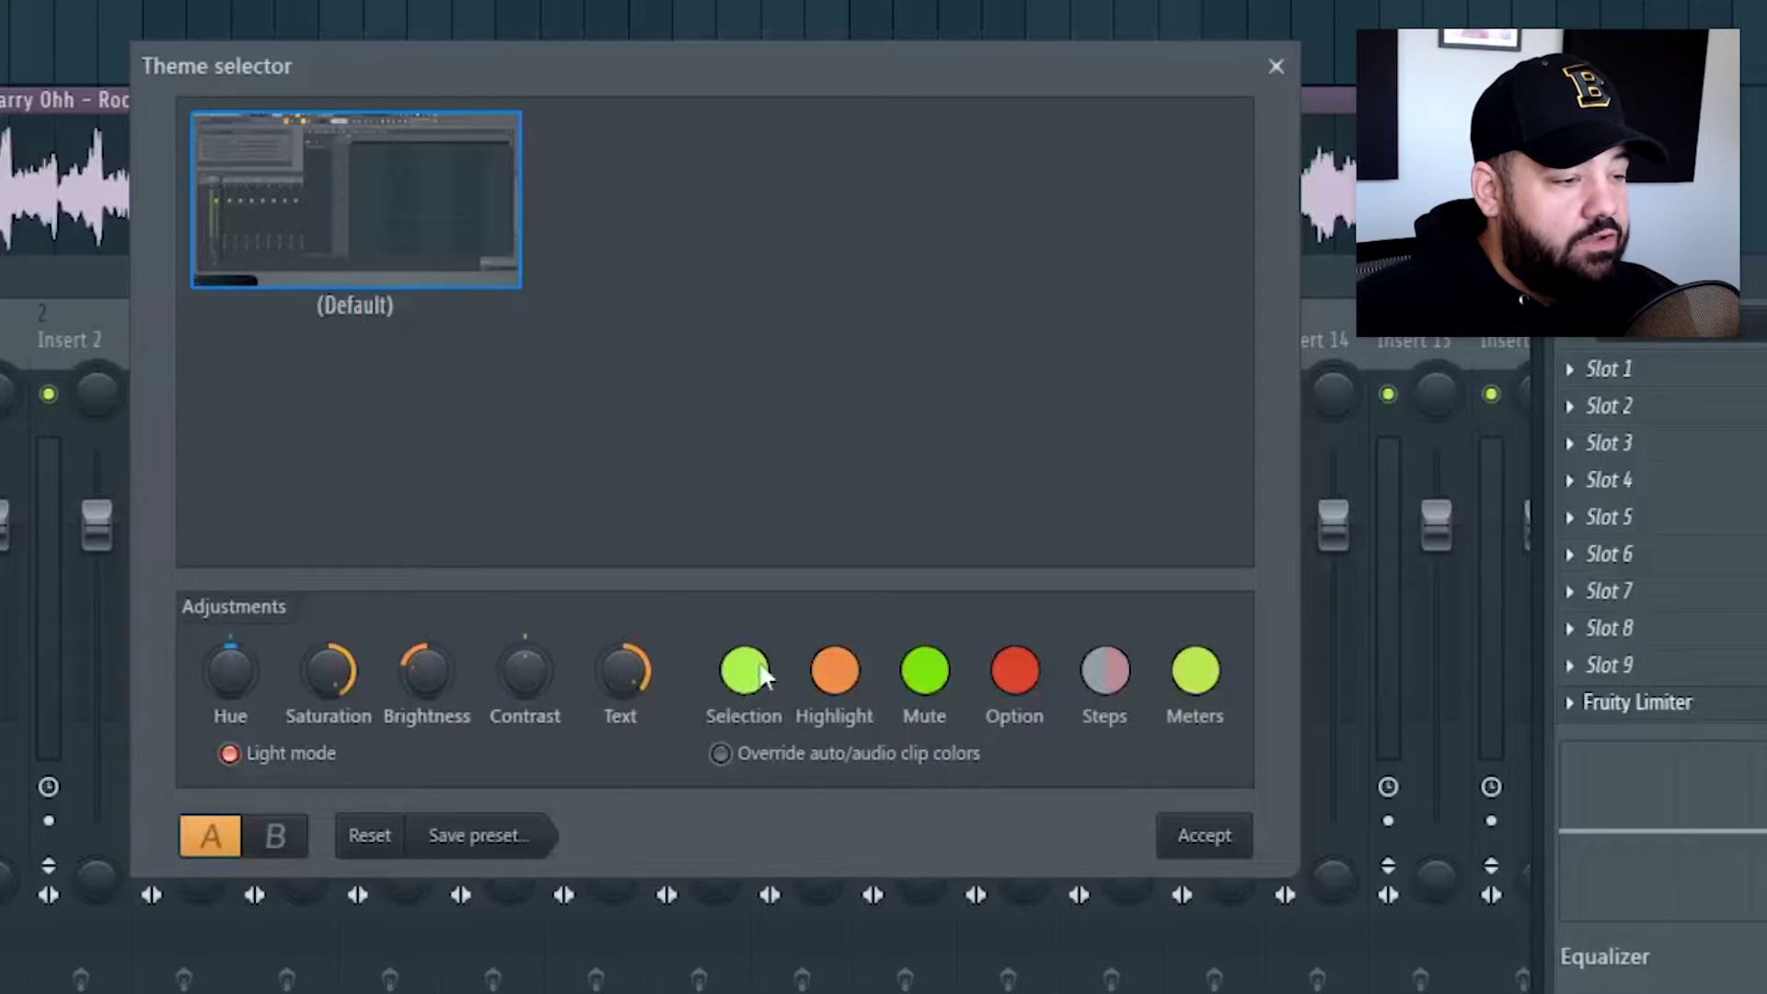
click(1045, 593)
click(851, 86)
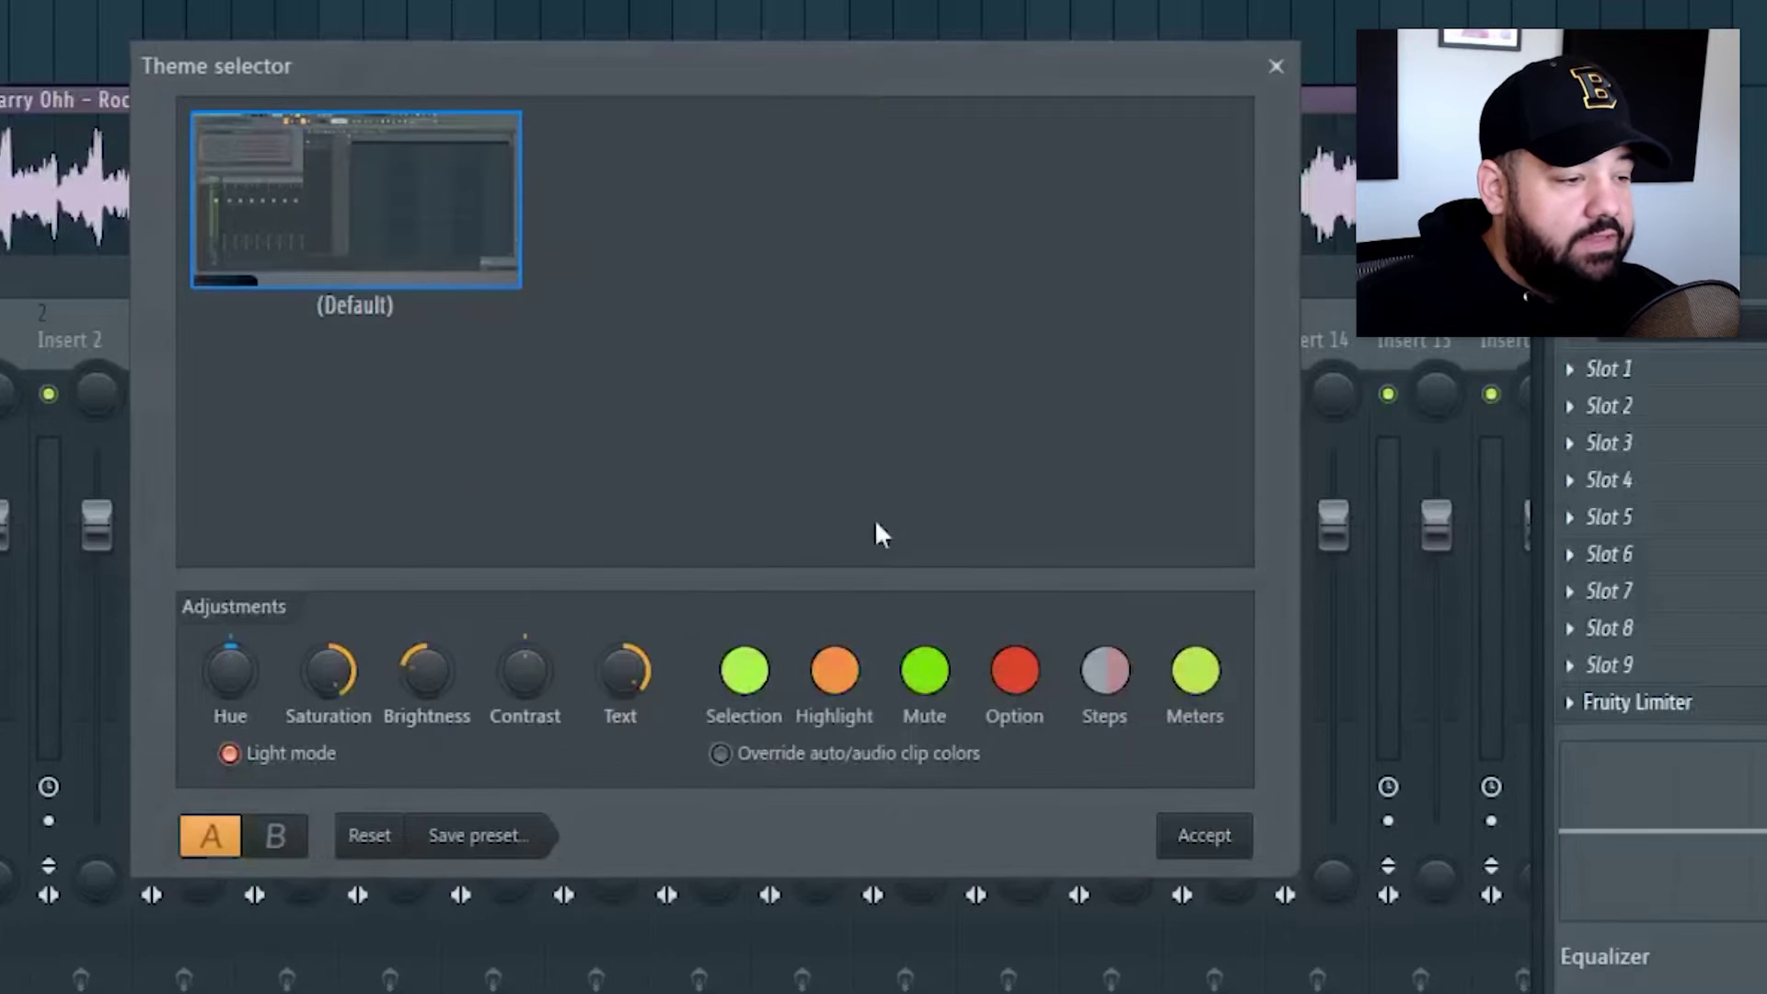
Step: Make the first Even step colour green, save the theme preset, and apply the xmas theme
click(1104, 670)
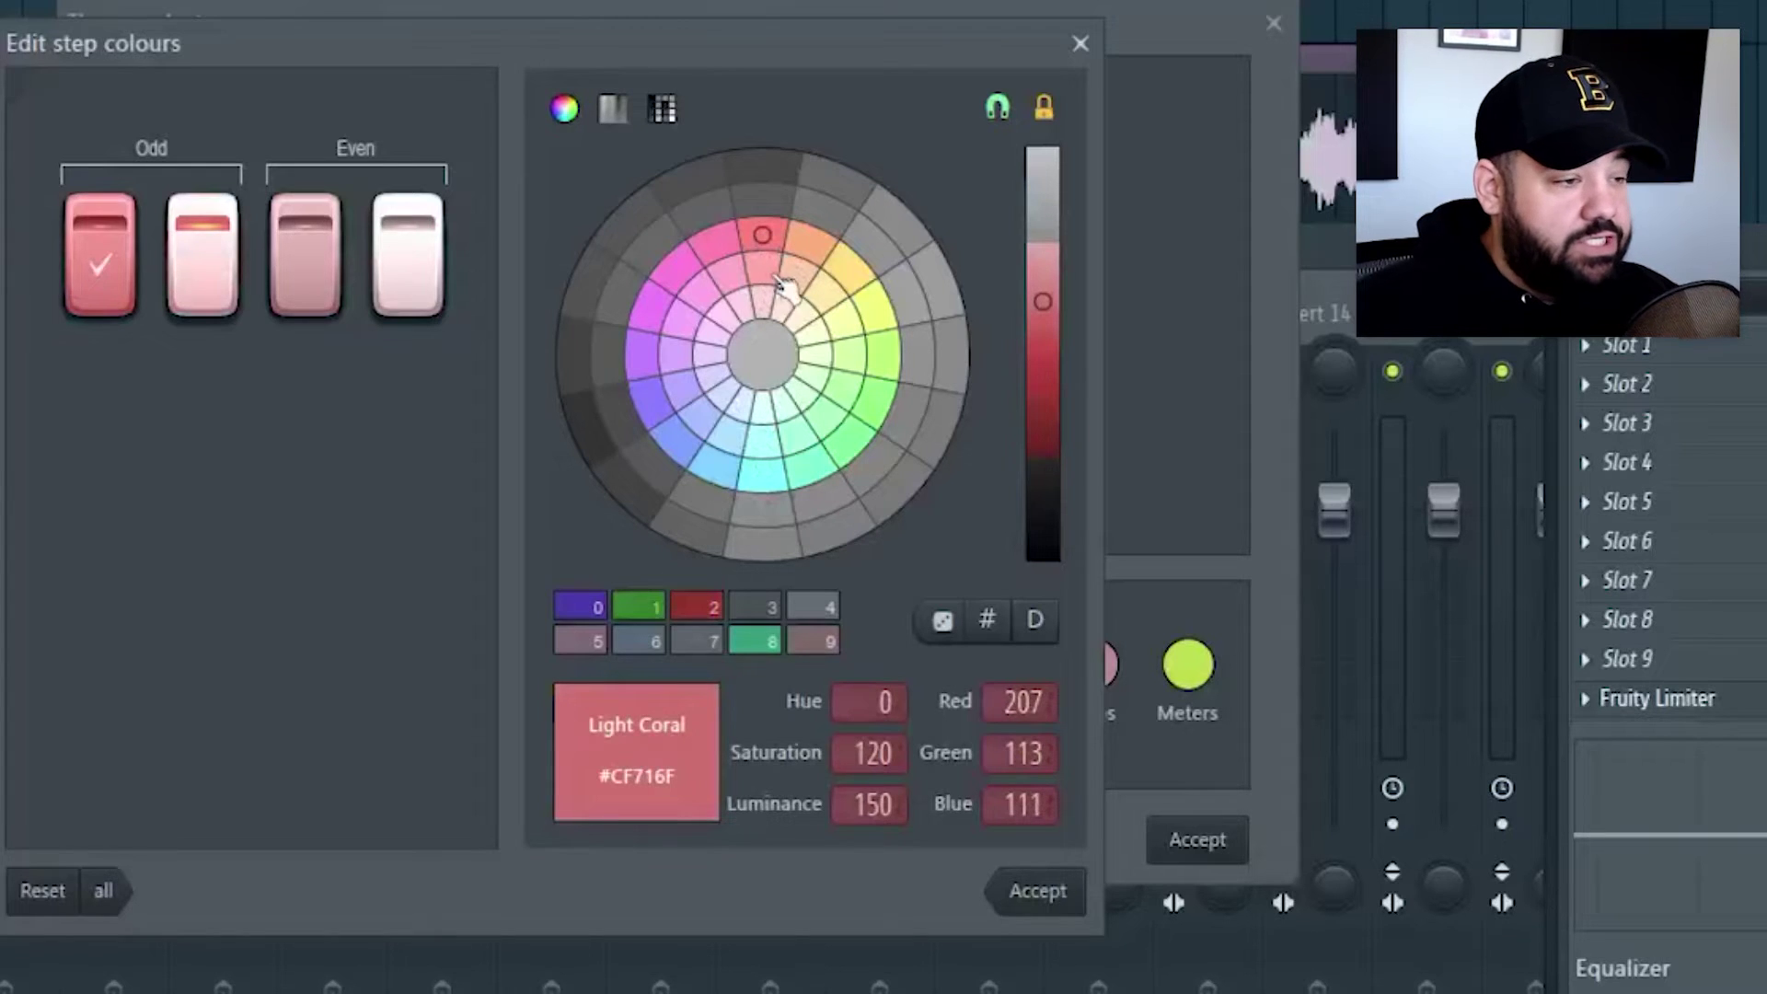
scroll(865, 375, down, 5)
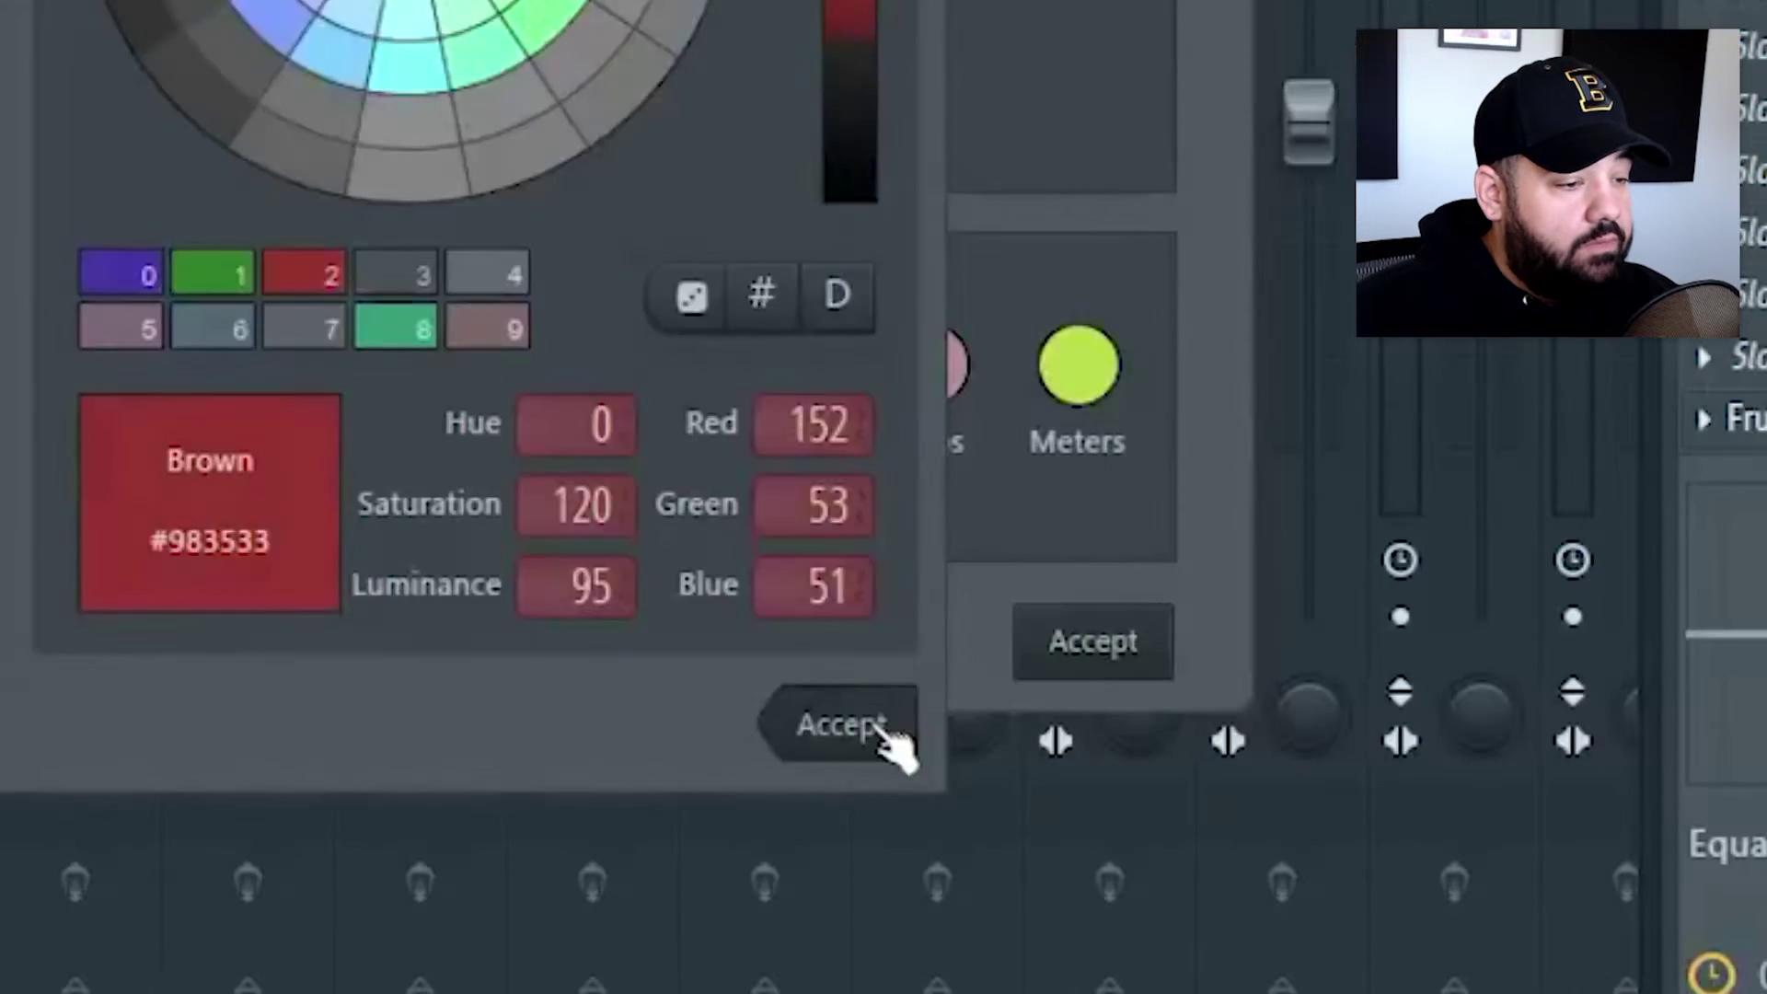
click(1037, 890)
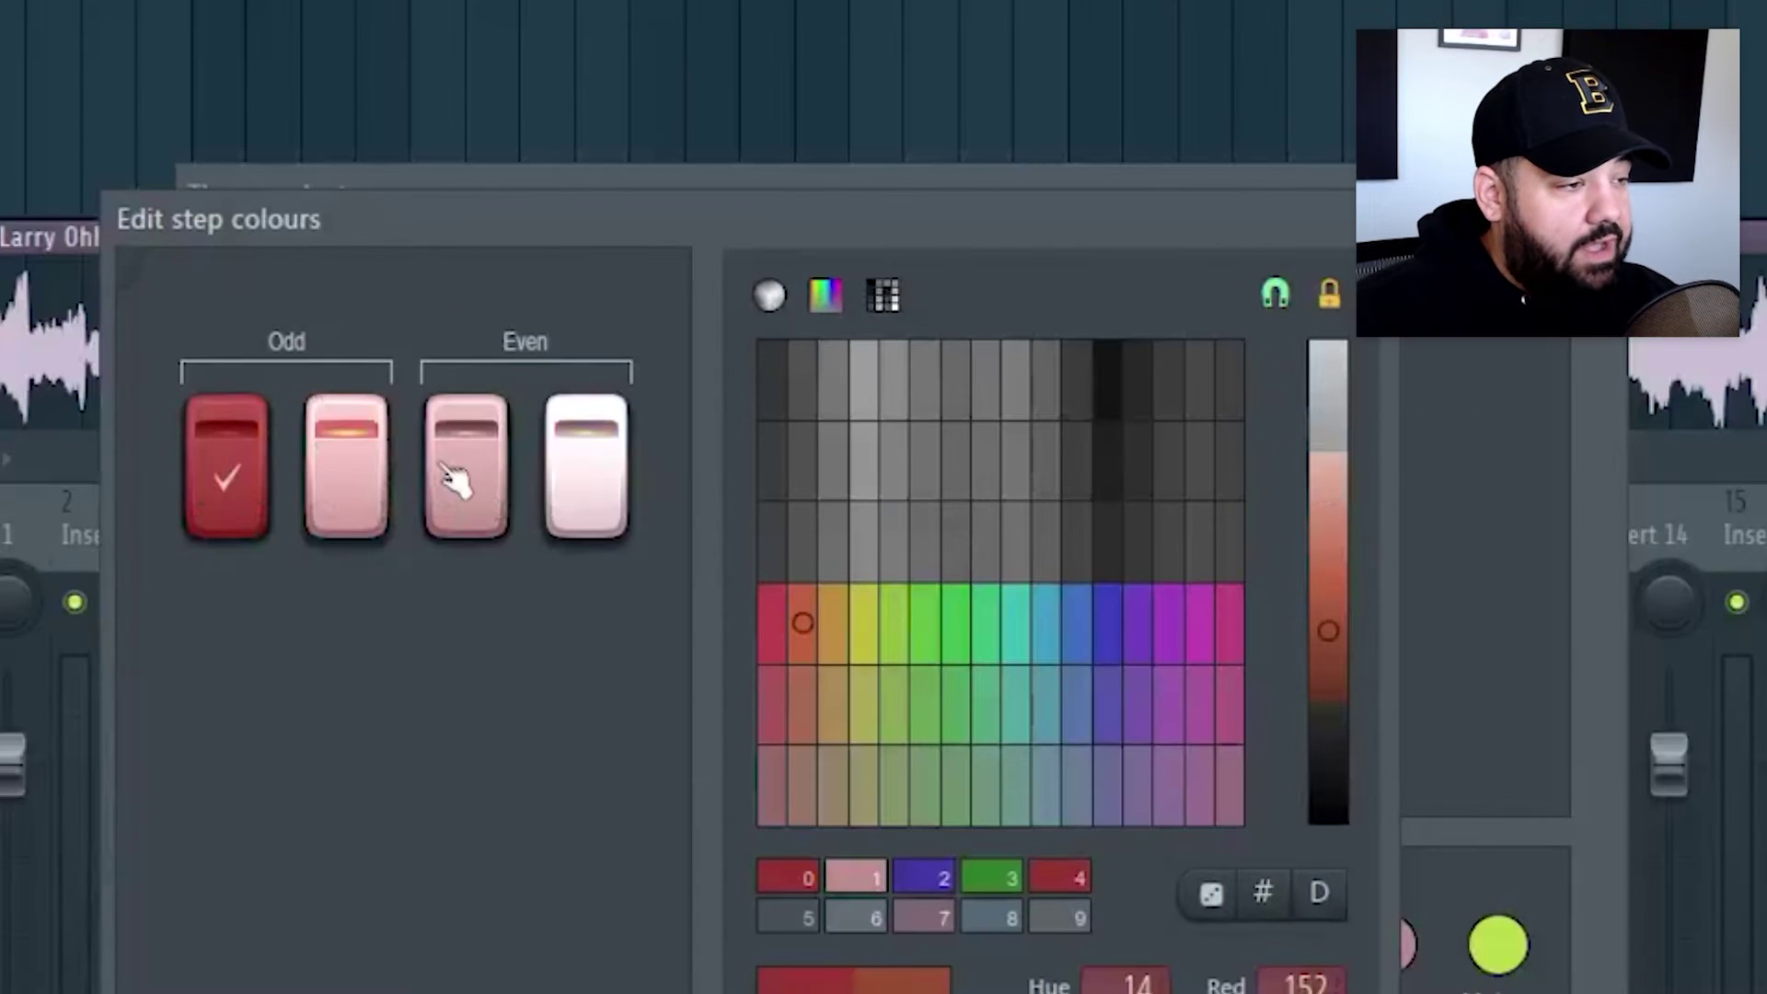
click(453, 480)
click(923, 621)
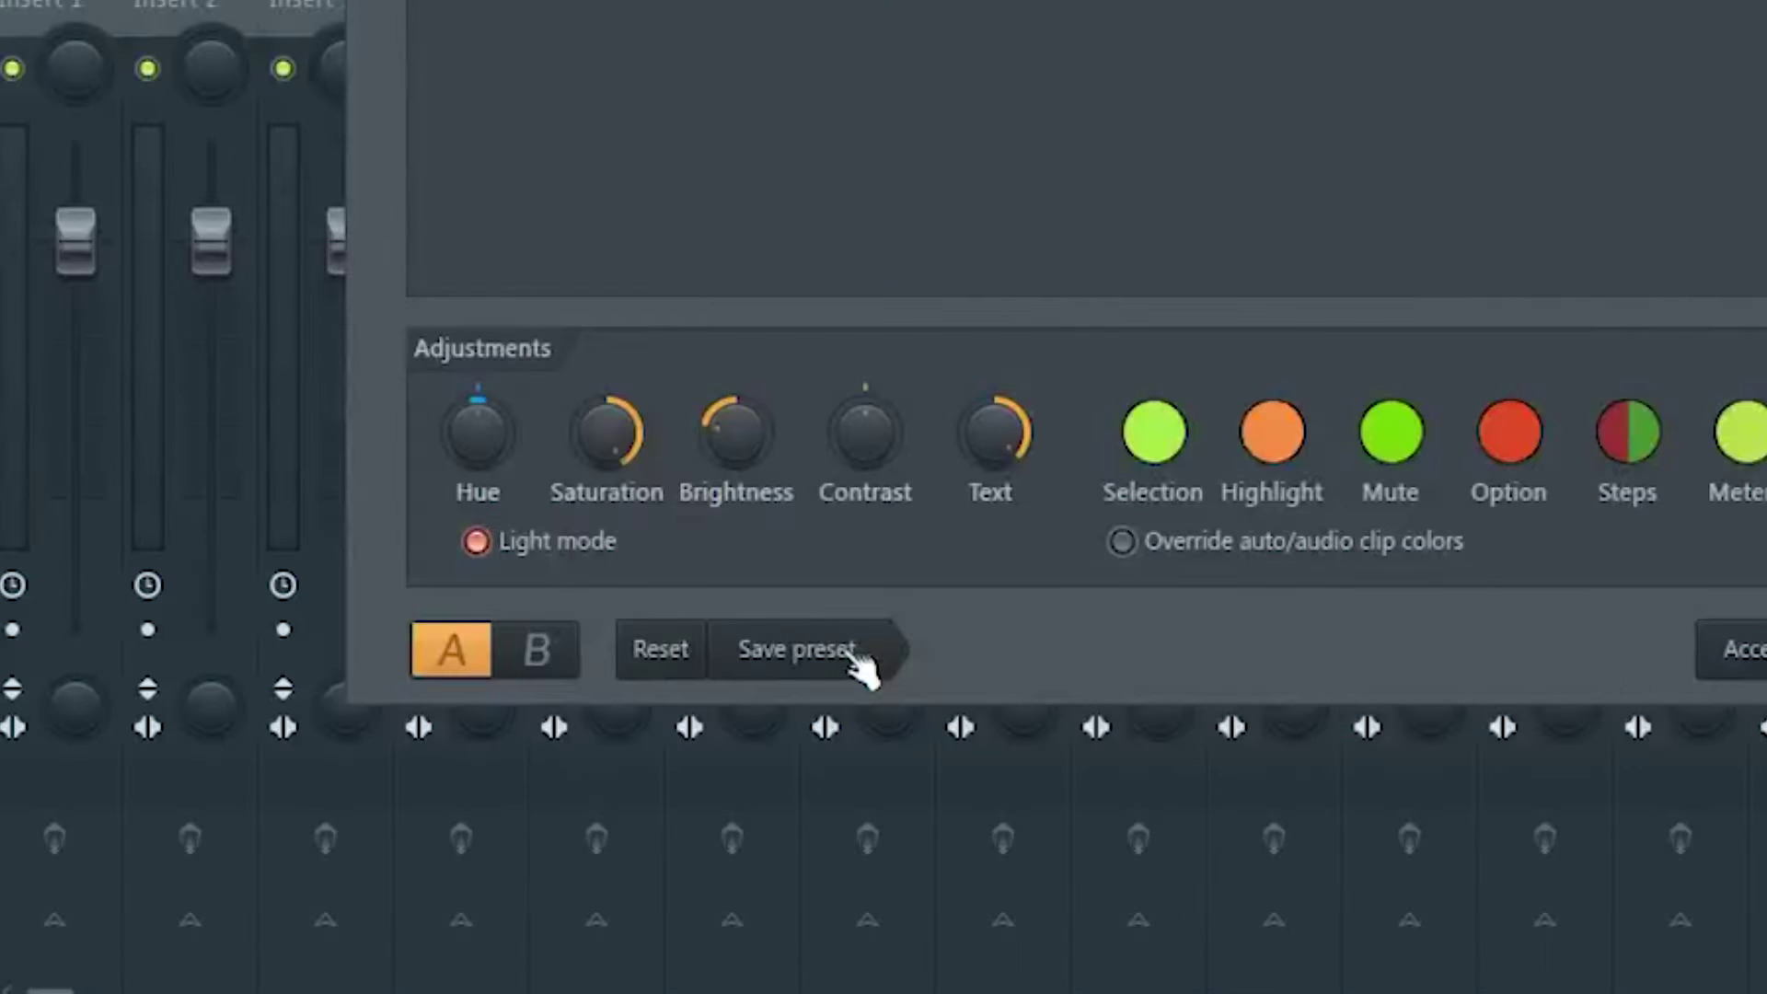
click(860, 656)
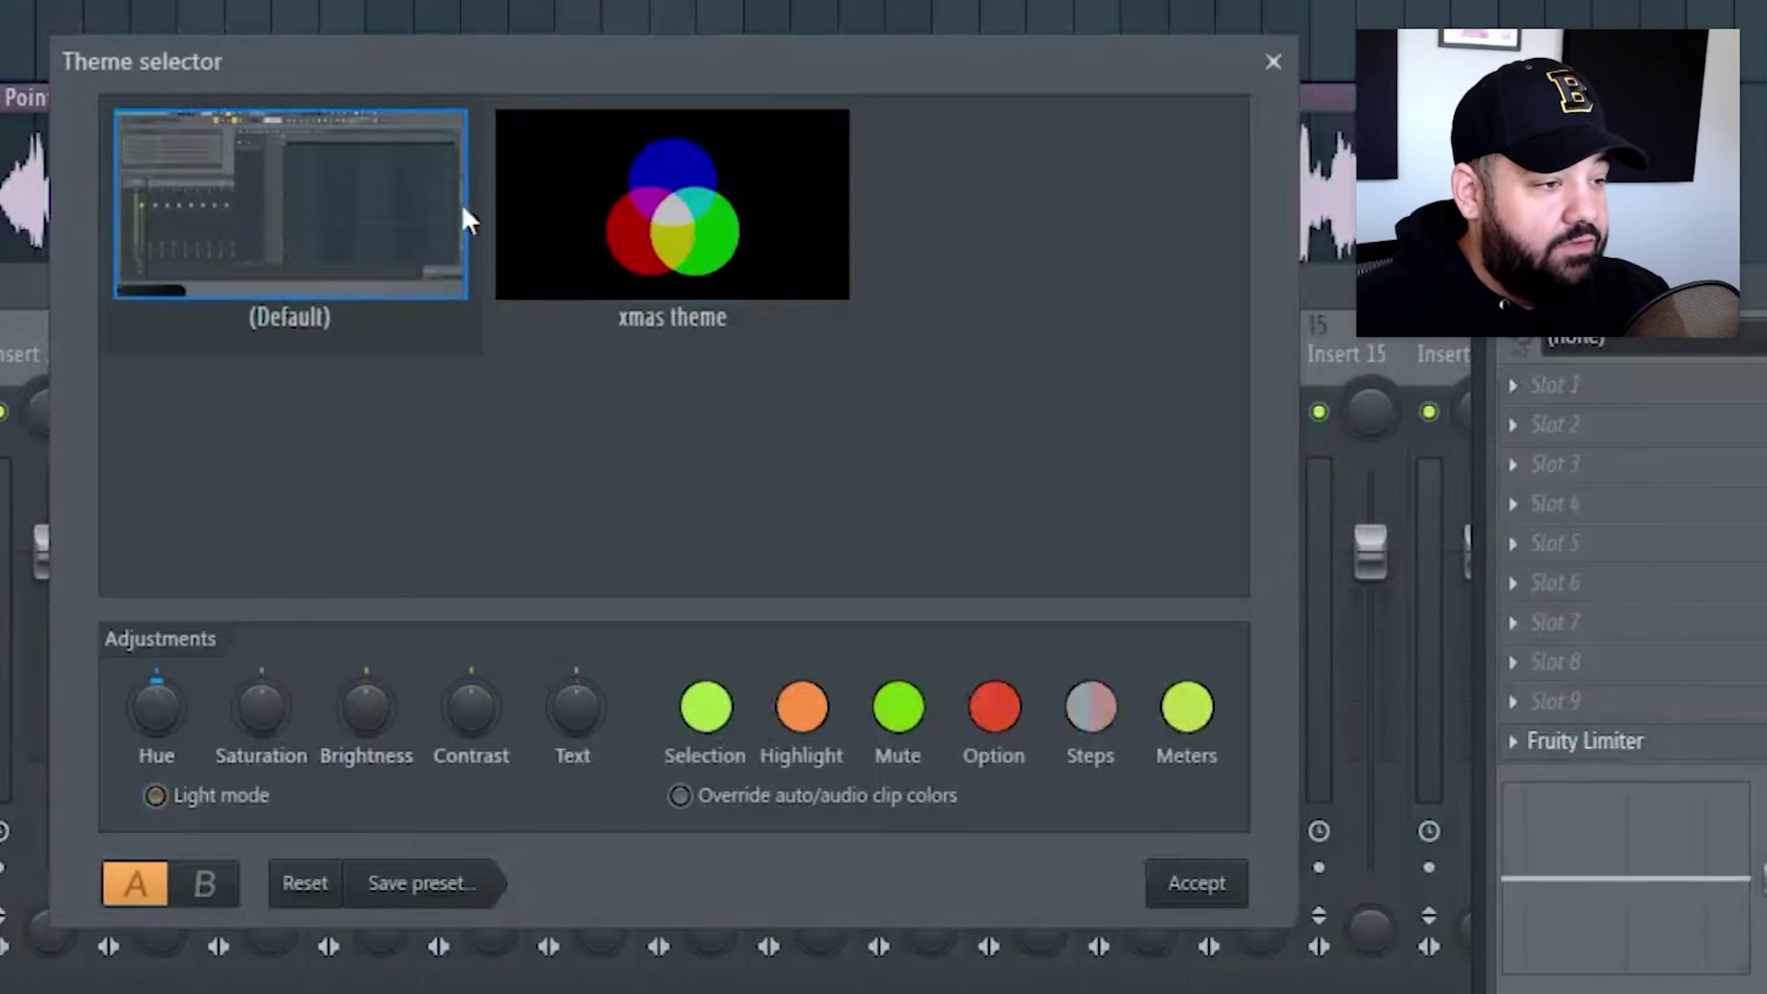
click(702, 244)
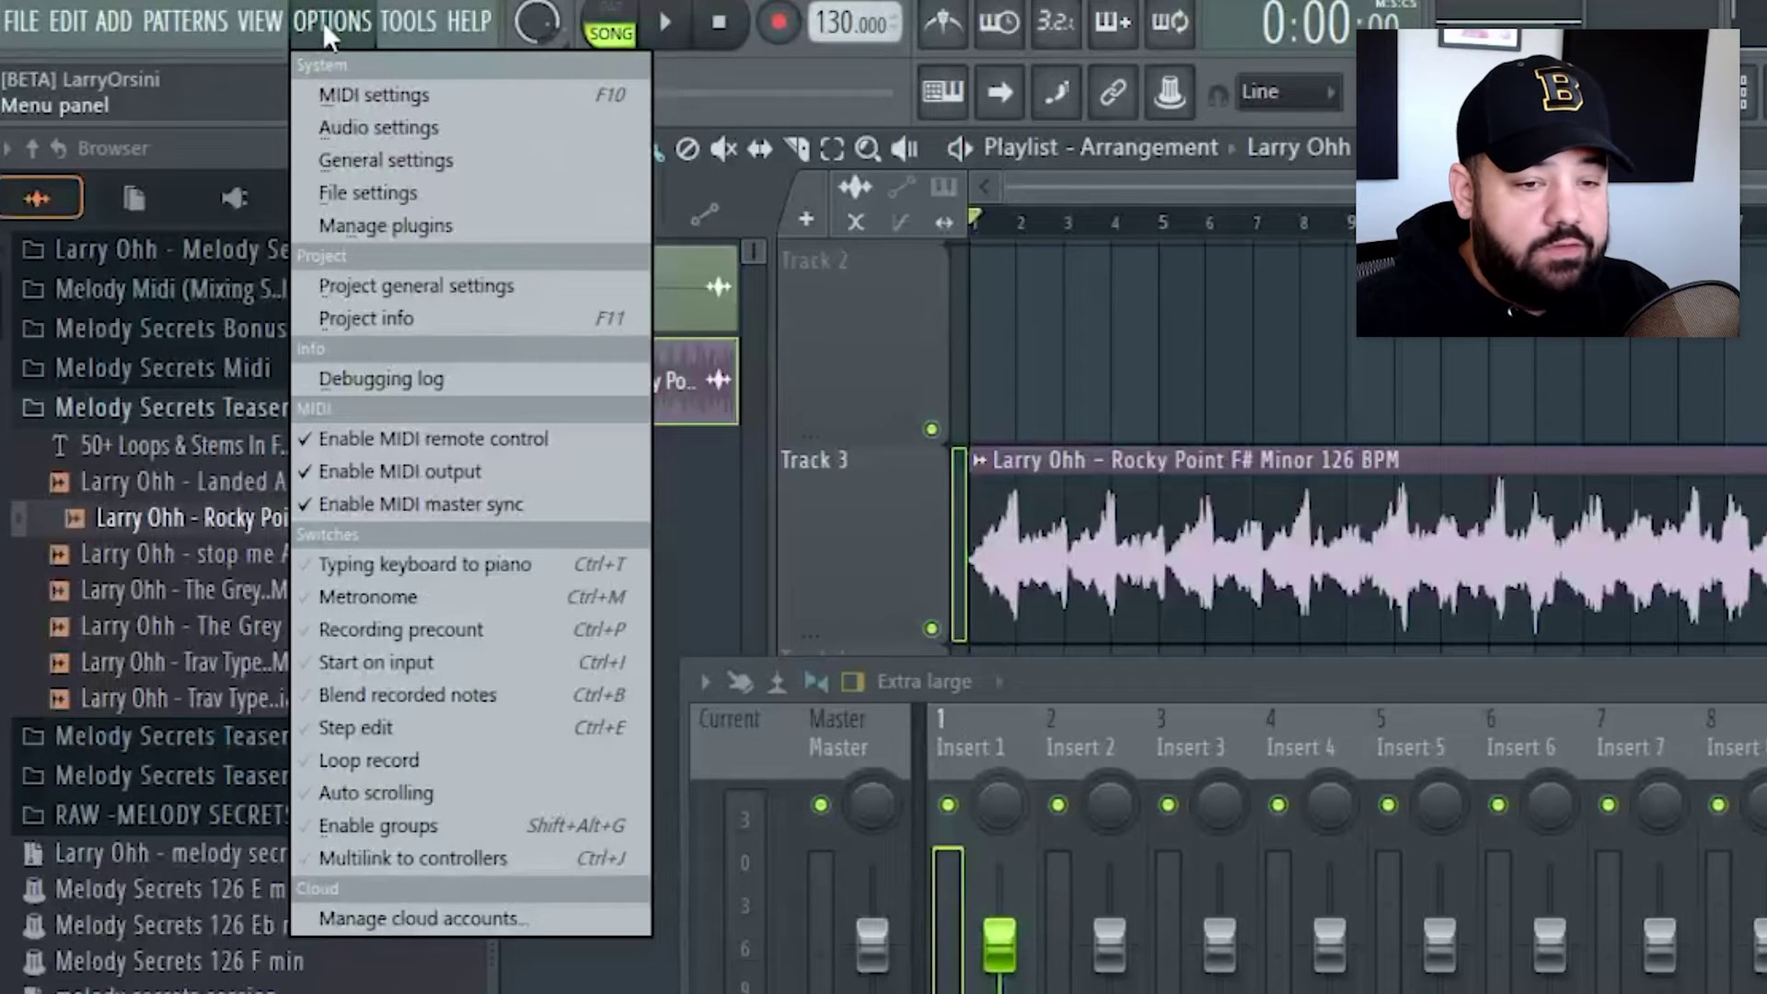
Step: Set File settings Backup to 'Very frequently (every minute & before risky operations)', then view General settings
click(389, 192)
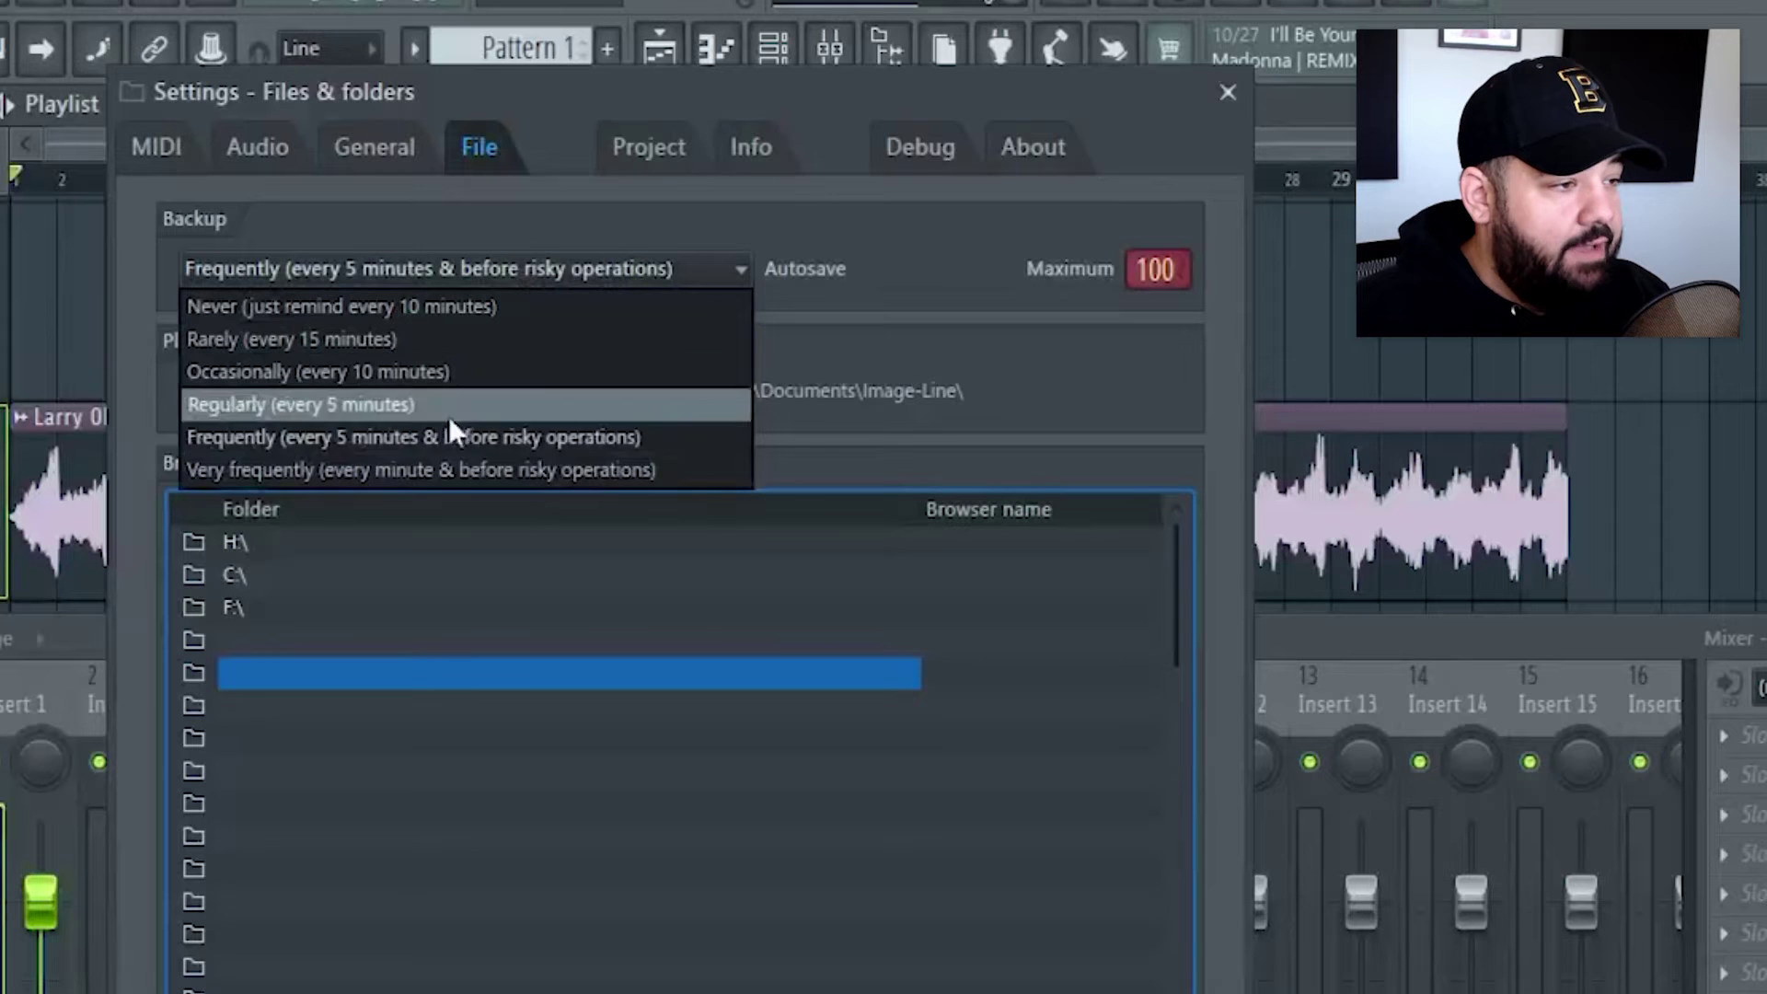
click(279, 468)
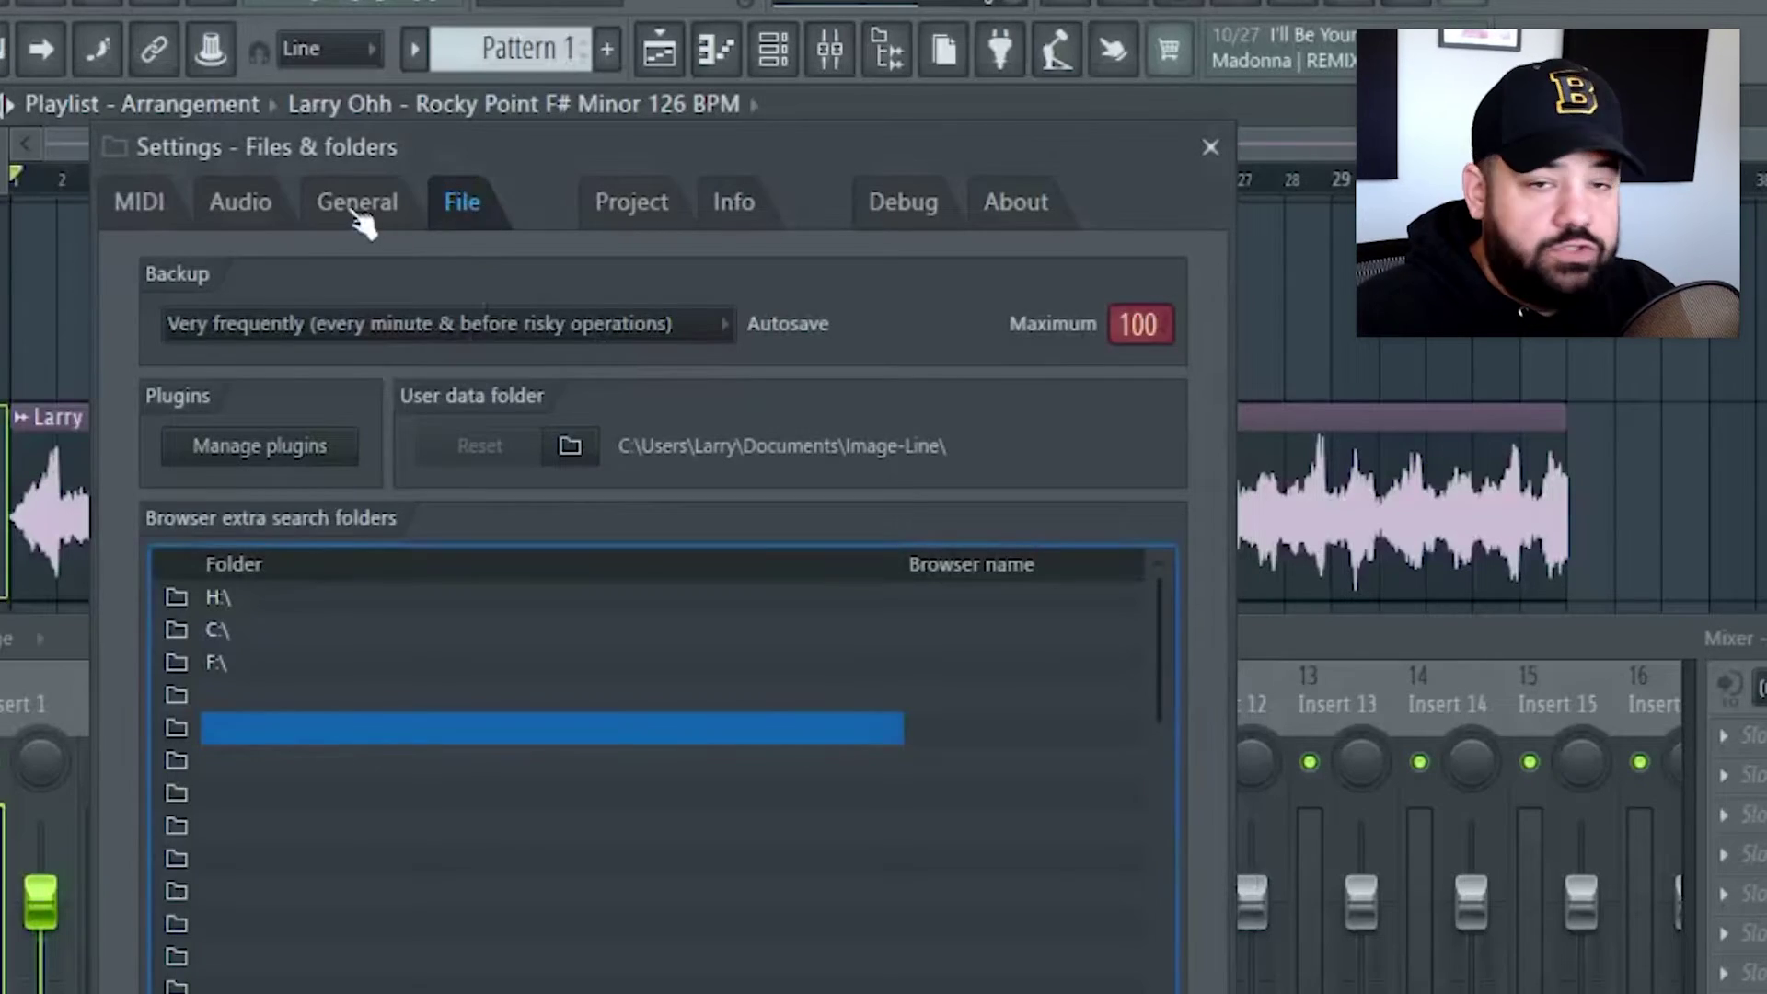
click(358, 207)
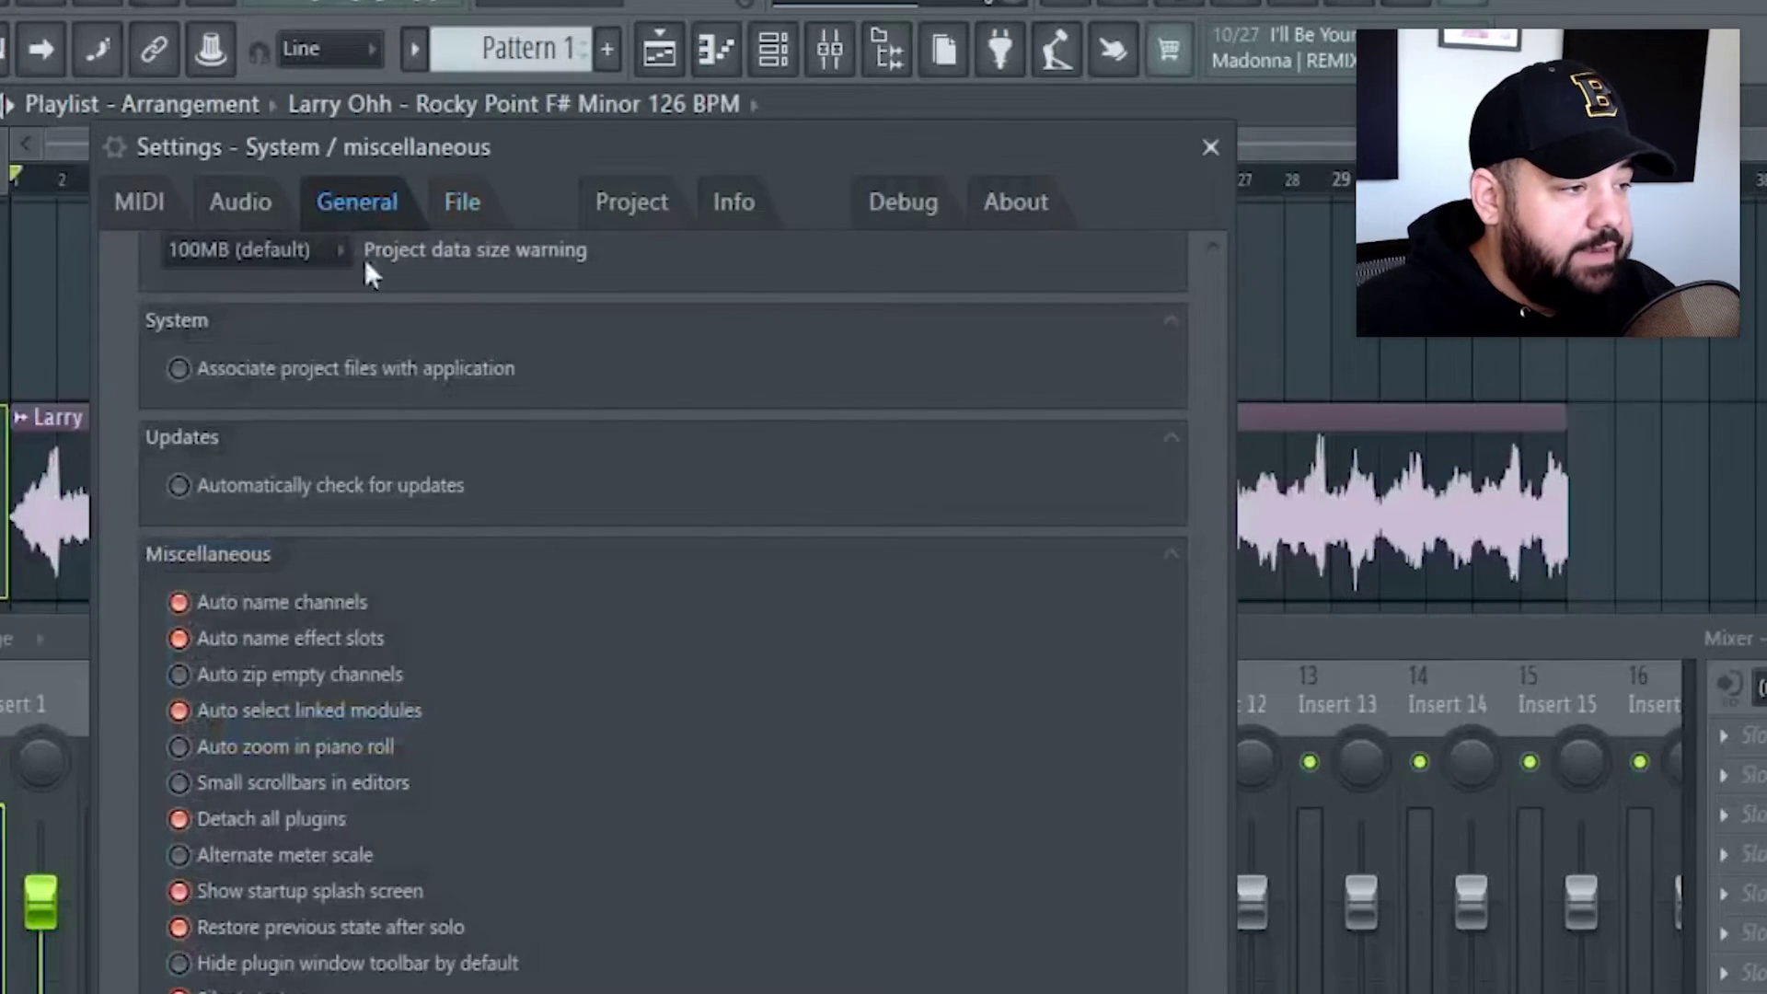
scroll(217, 797, up, 5)
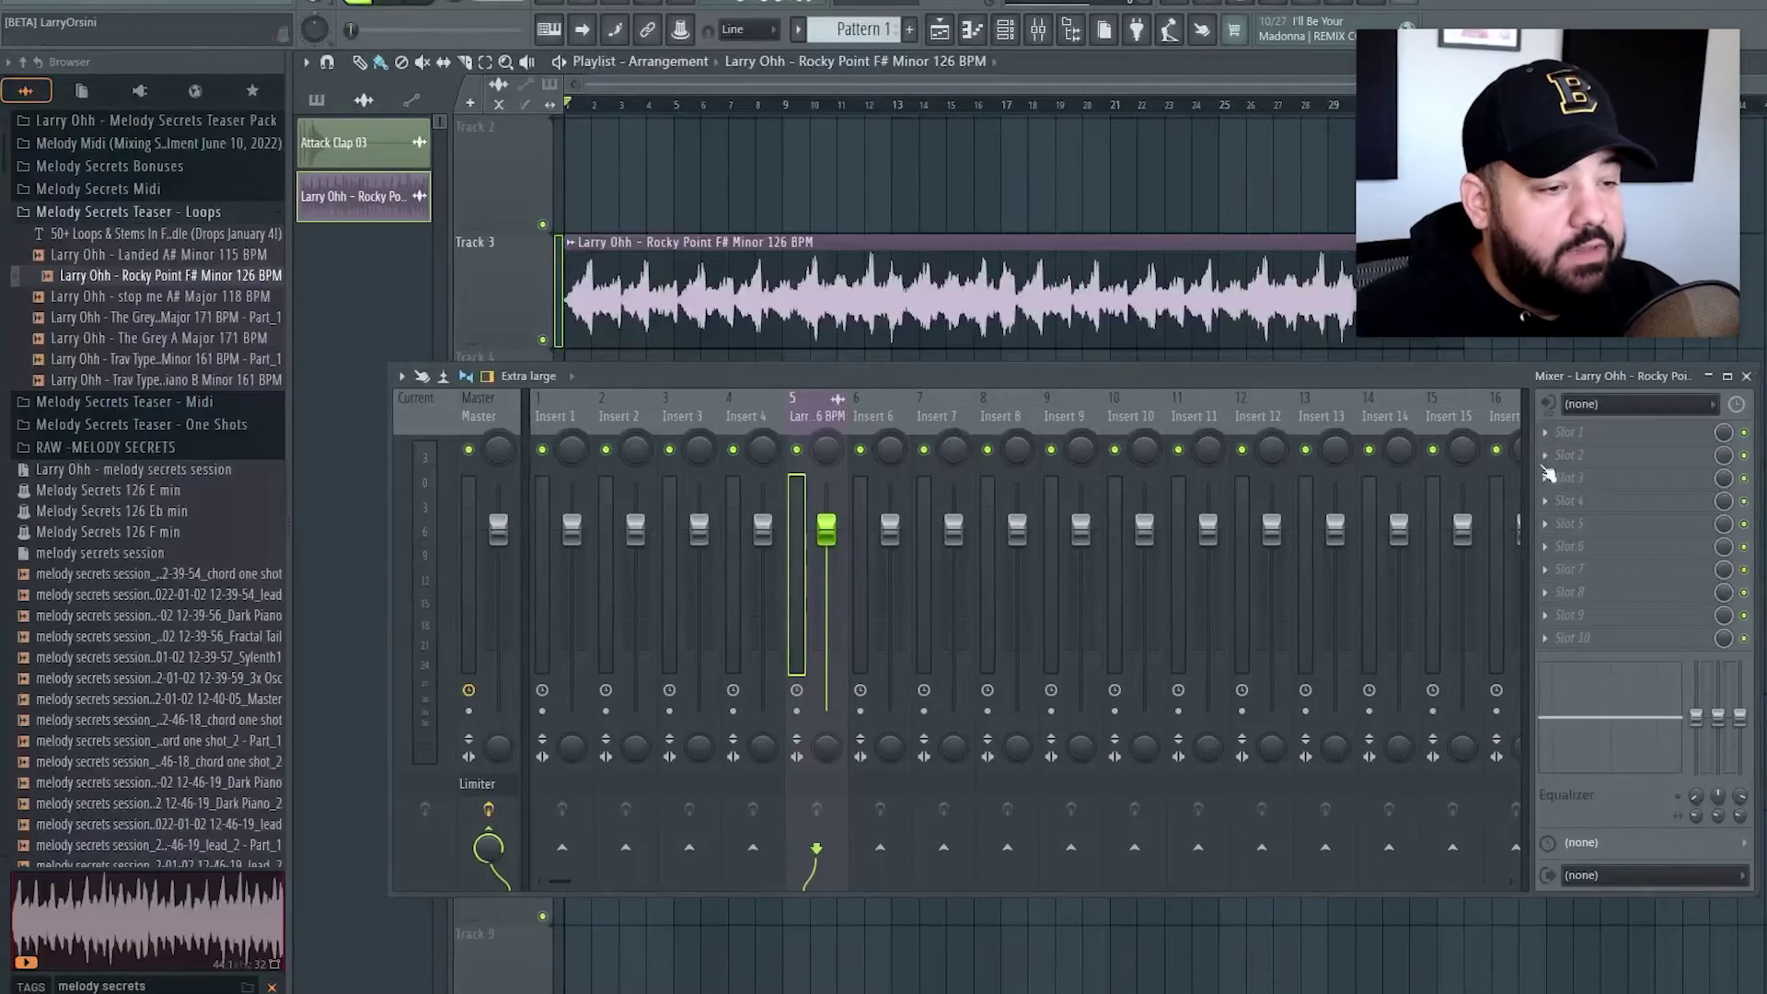
Step: Load Multiband Delay into mixer Slot 1 and reshape its band volume bars
click(1560, 433)
click(836, 923)
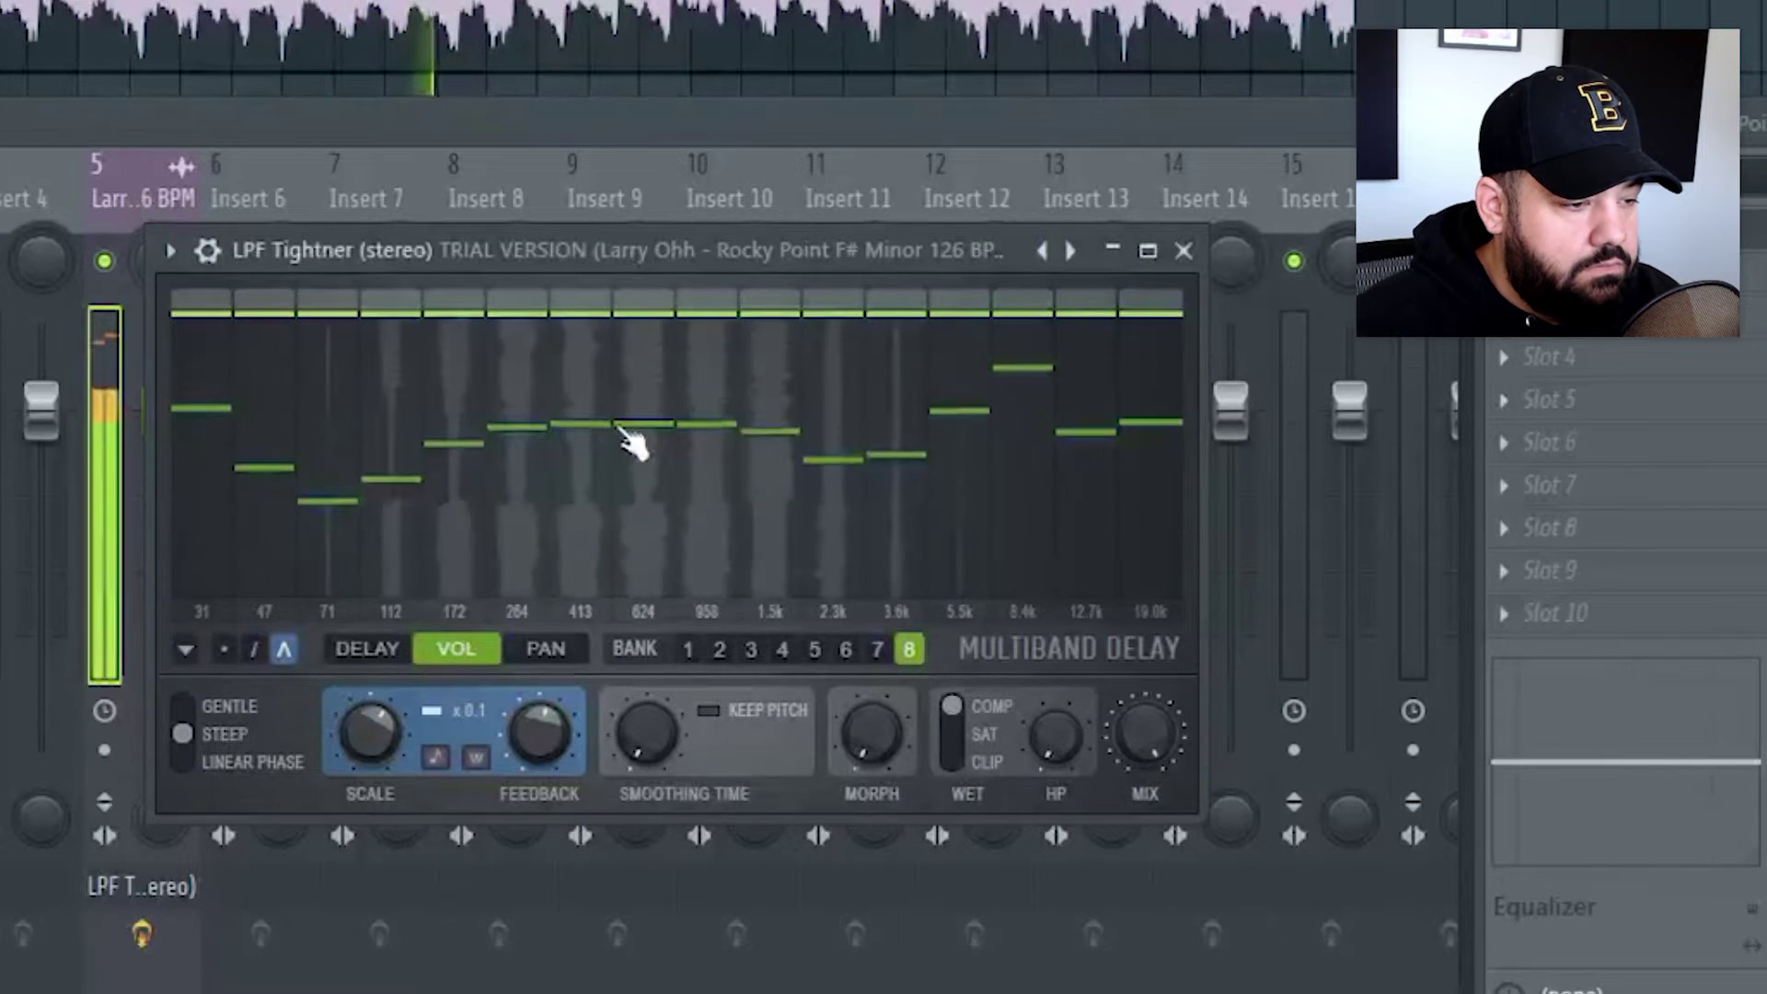
drag(646, 731, 552, 741)
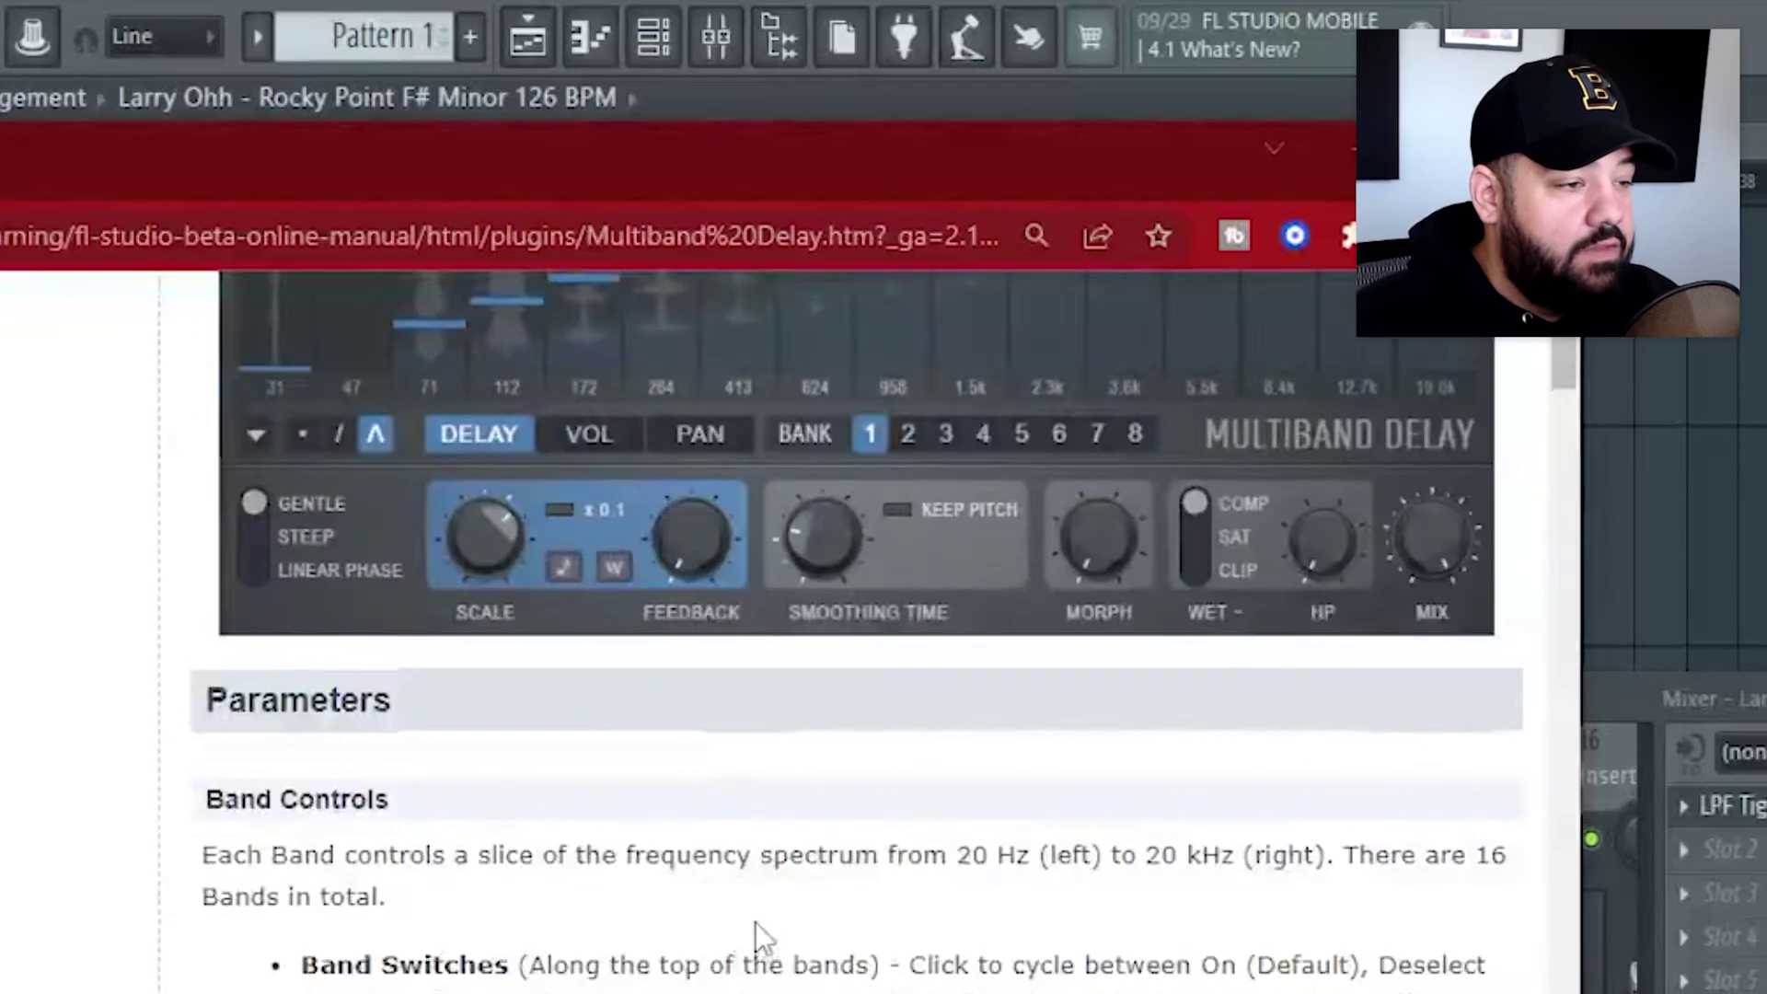
scroll(744, 920, up, 5)
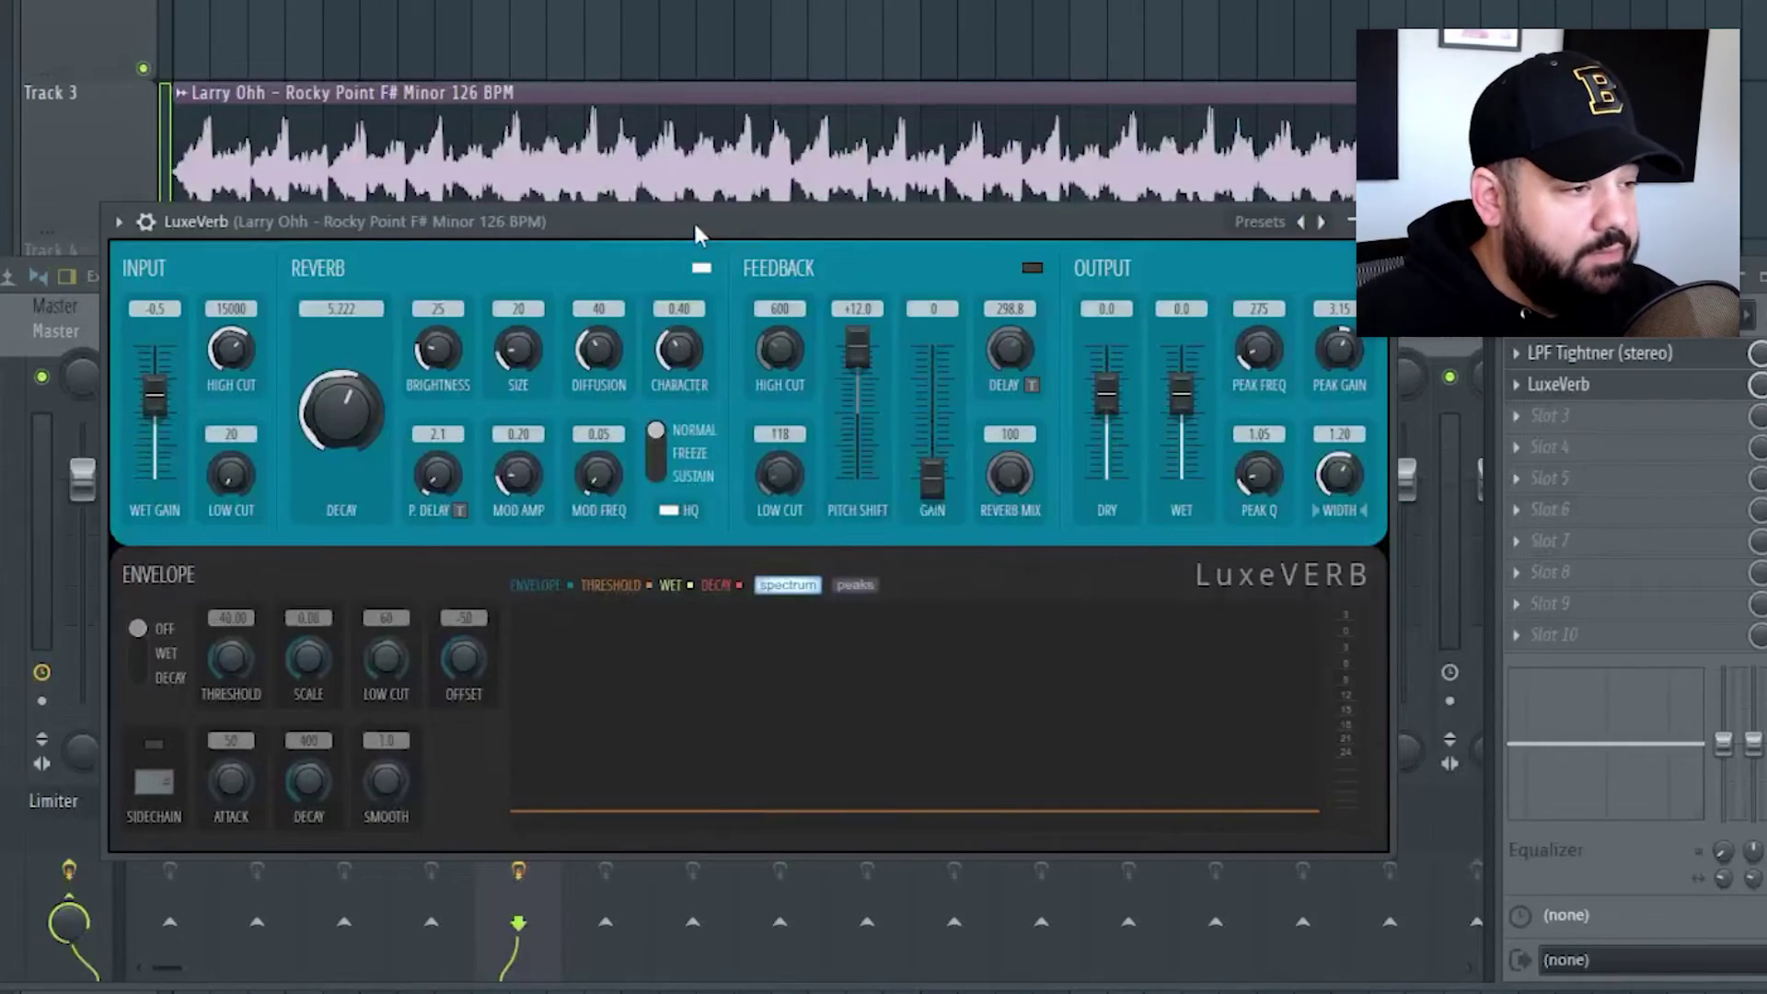
Step: Move the LuxeVerb editor window slightly to the right
drag(696, 228, 726, 227)
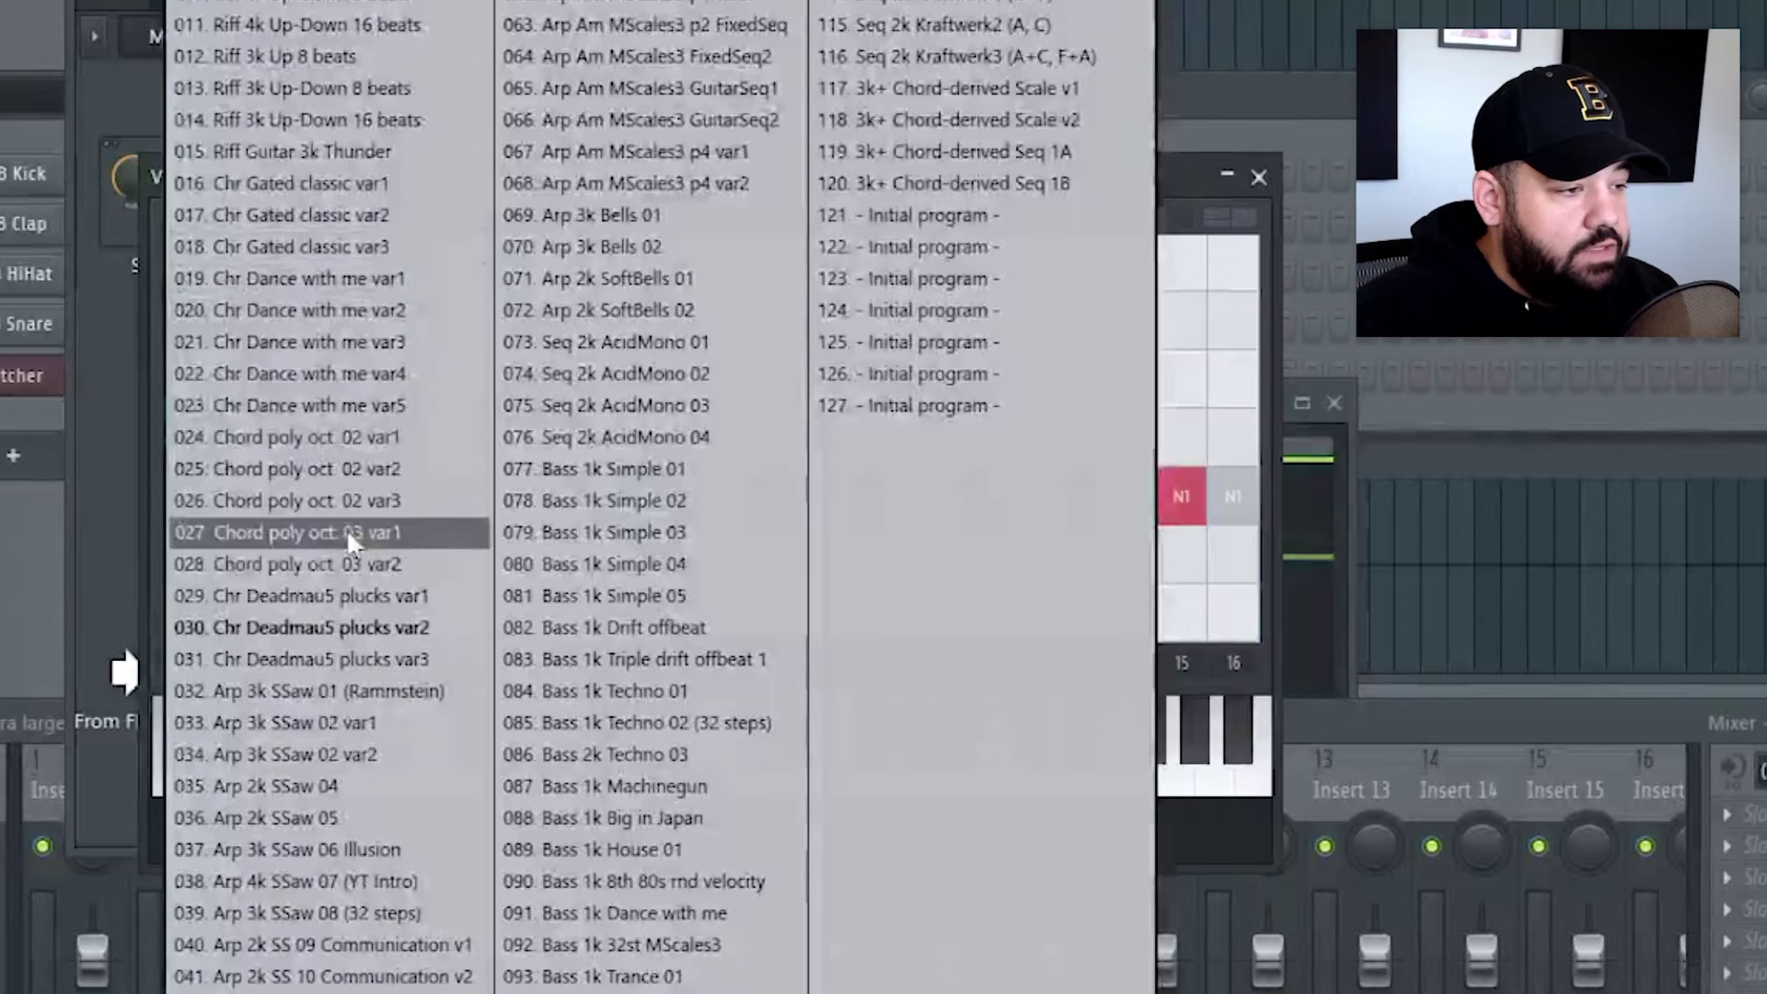
Step: Step the VFX Sequencer preset from 032. Arp 3k SSaw 01 to 038. Arp 4k SSaw 07 (YT Intro)
click(346, 692)
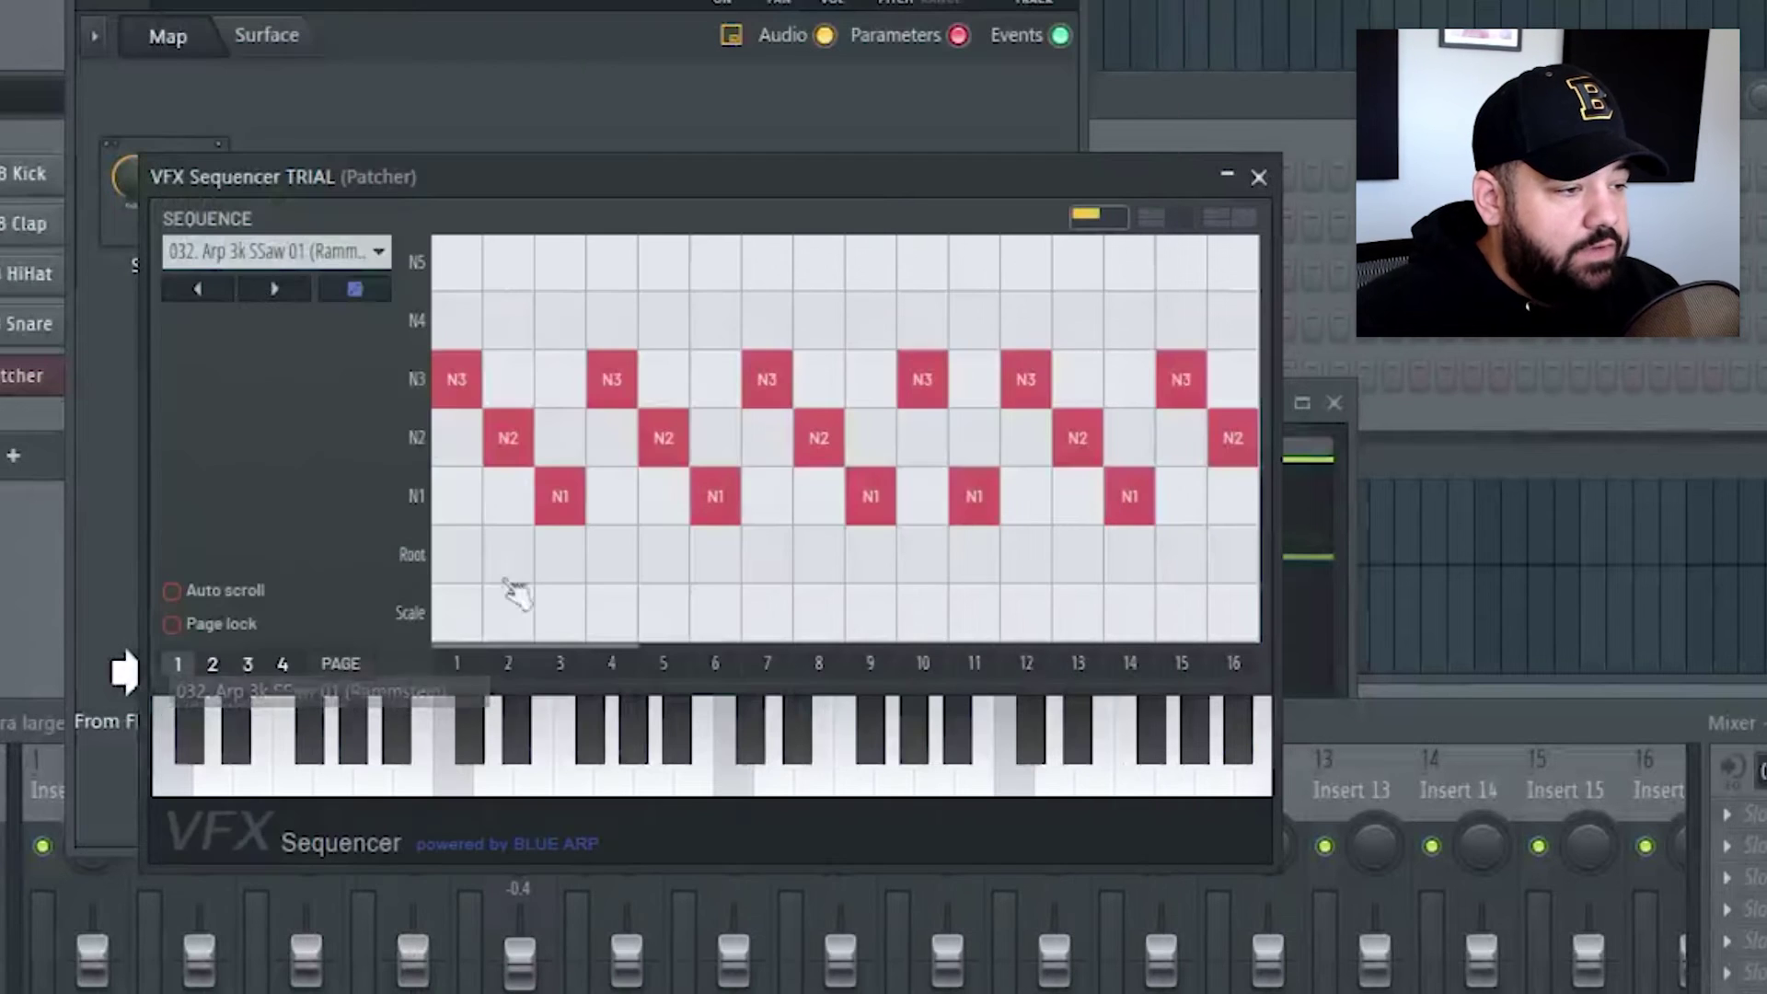
click(274, 290)
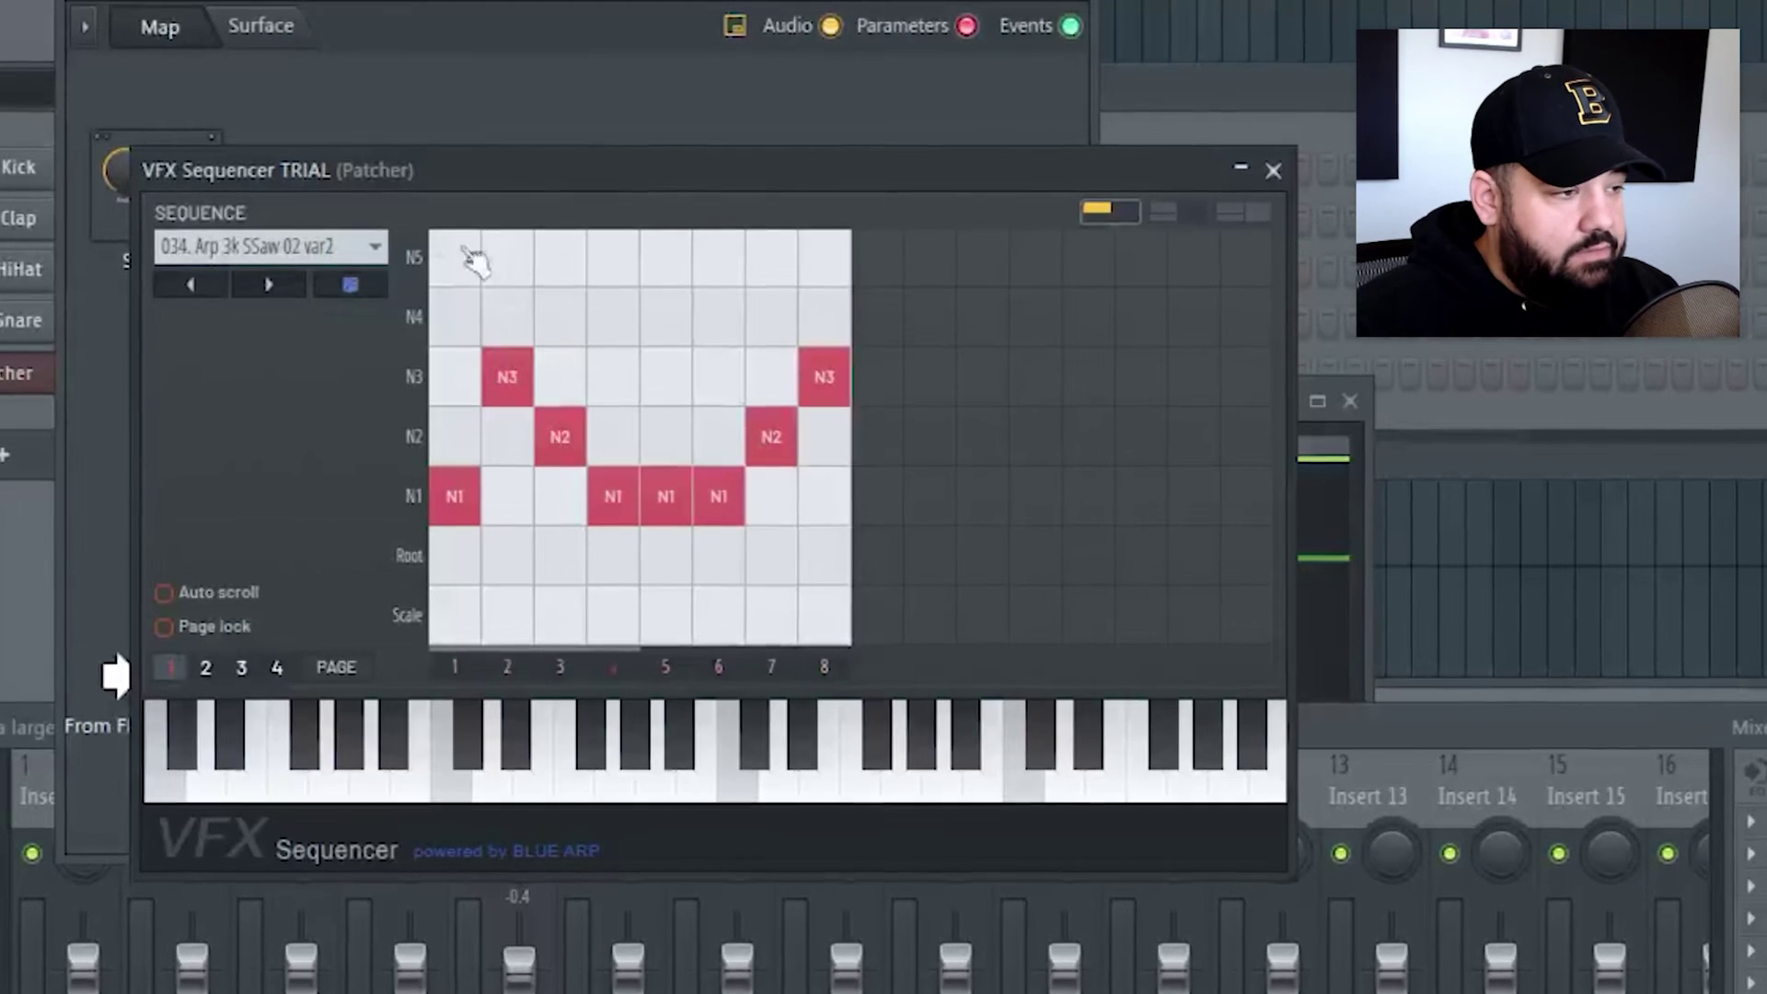
click(265, 285)
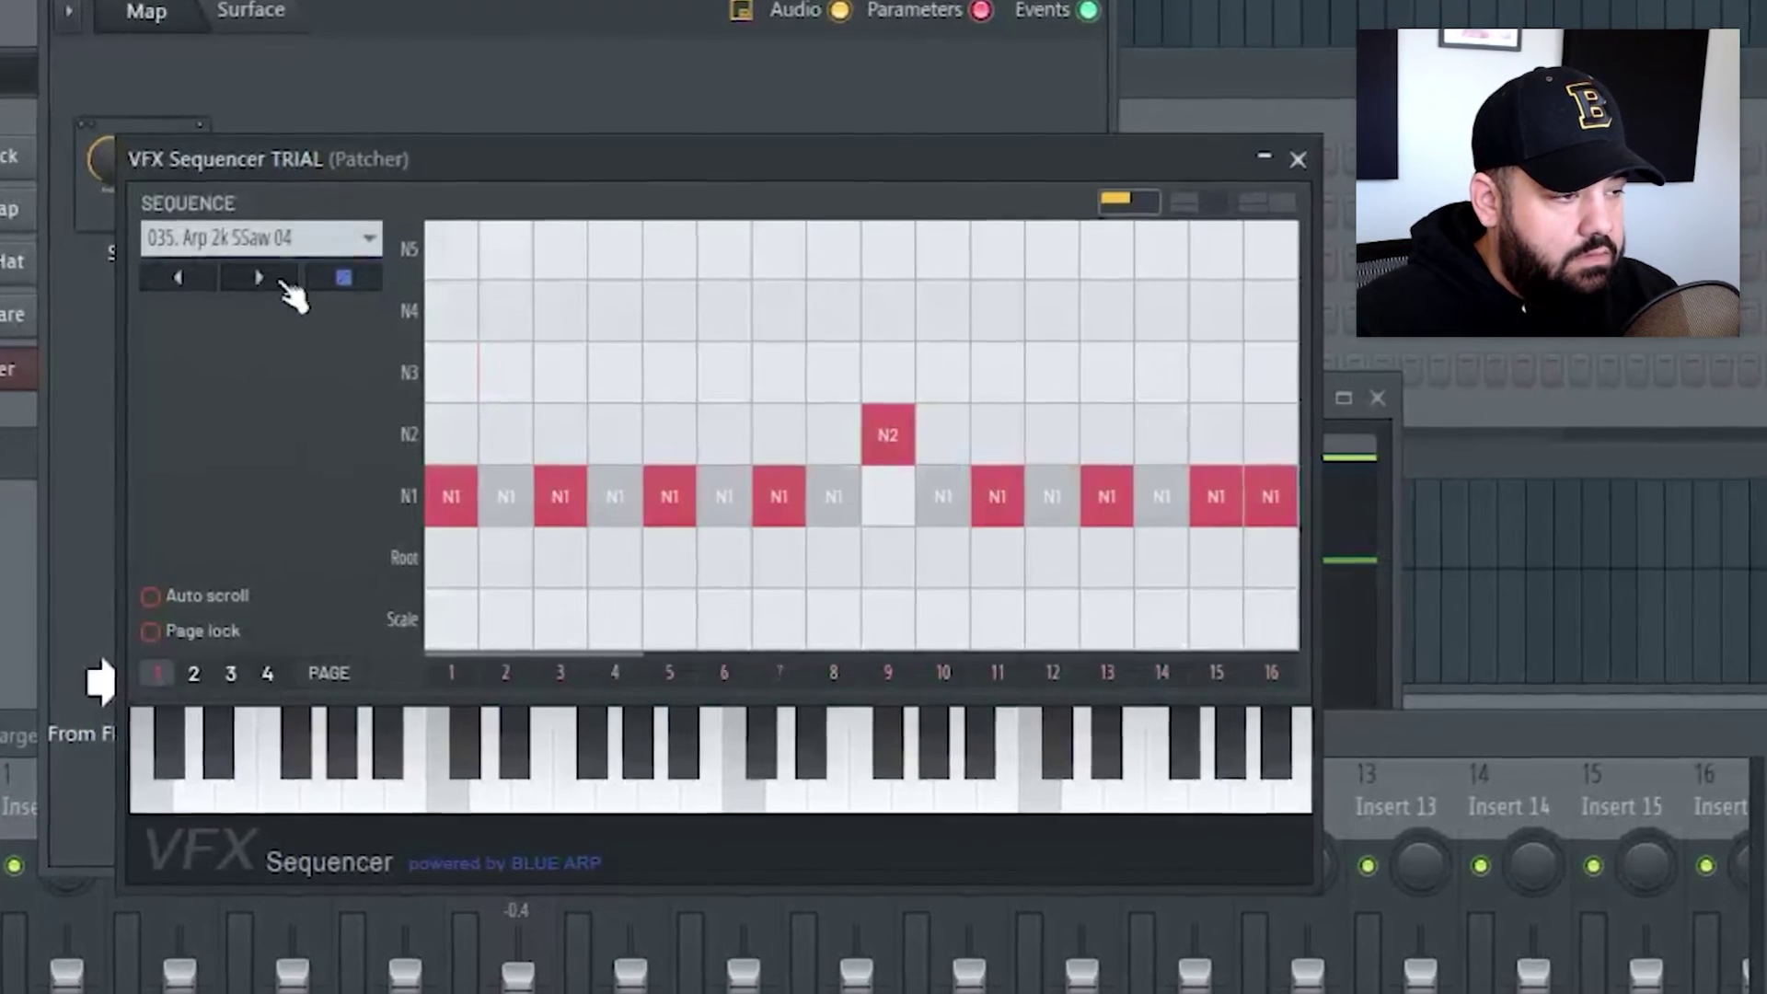
click(285, 287)
click(279, 284)
click(279, 284)
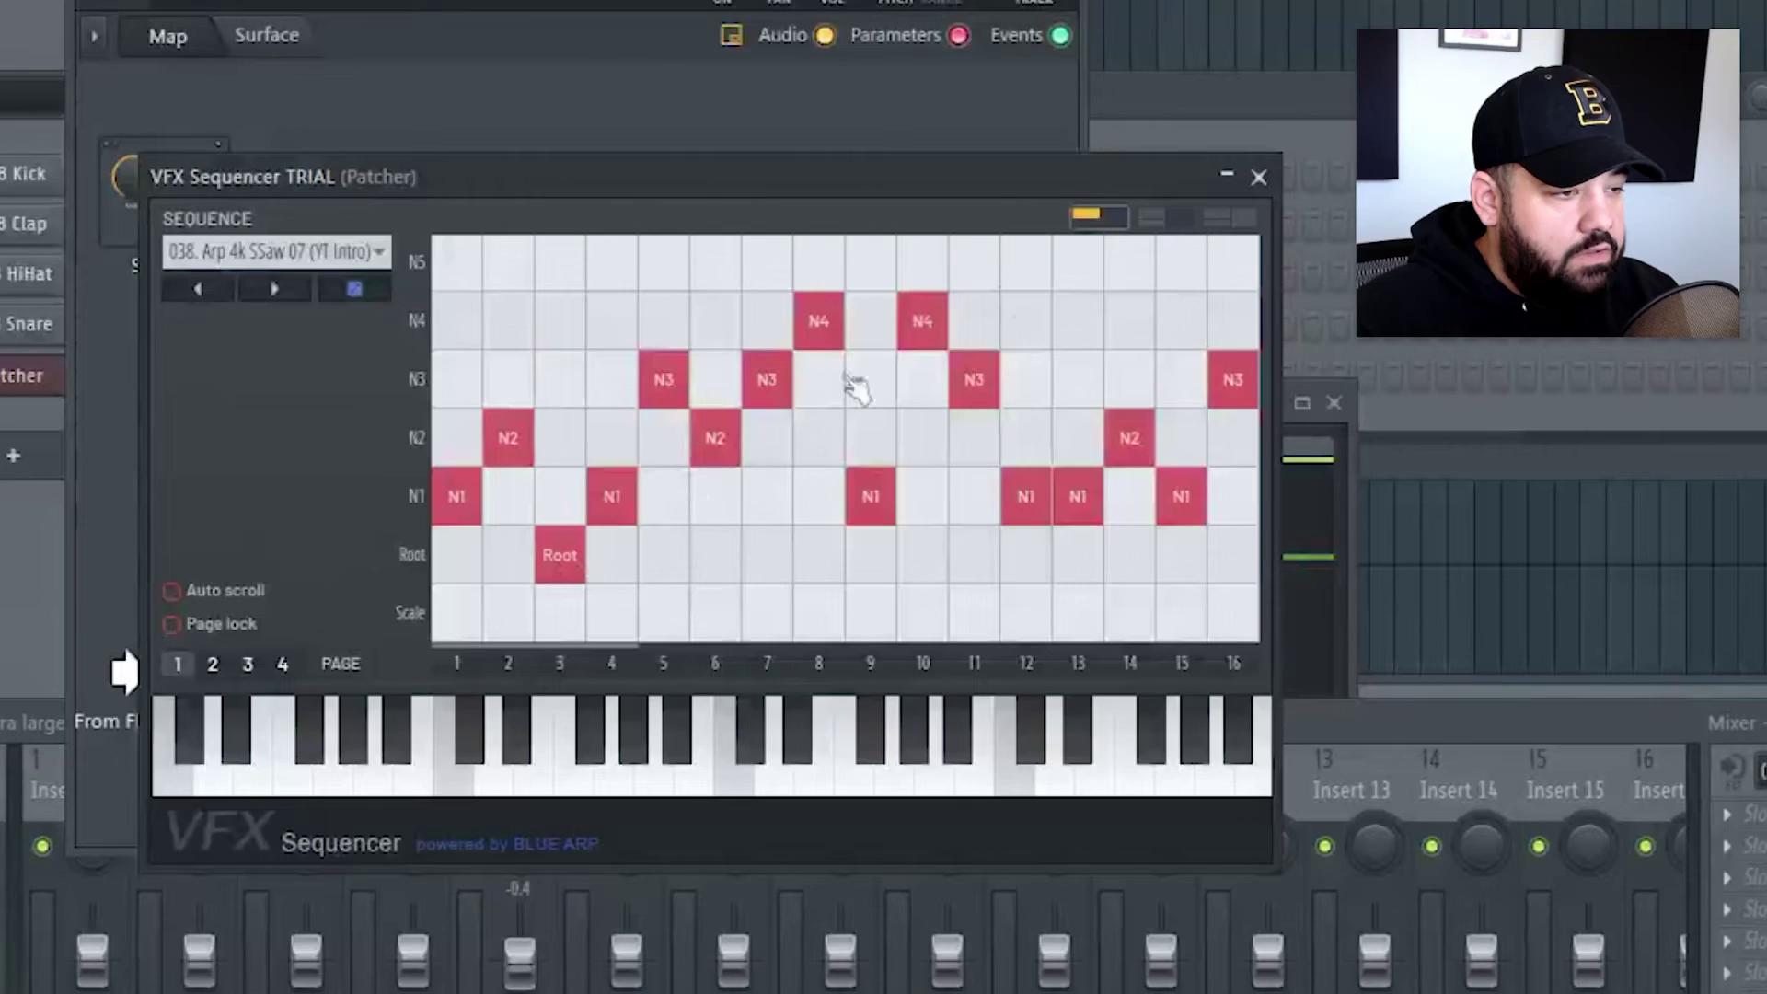
Step: Show the per-step lanes and arp mode, then open Velocity, Octave, Gate Time, Step Type and Scale Step
click(1153, 218)
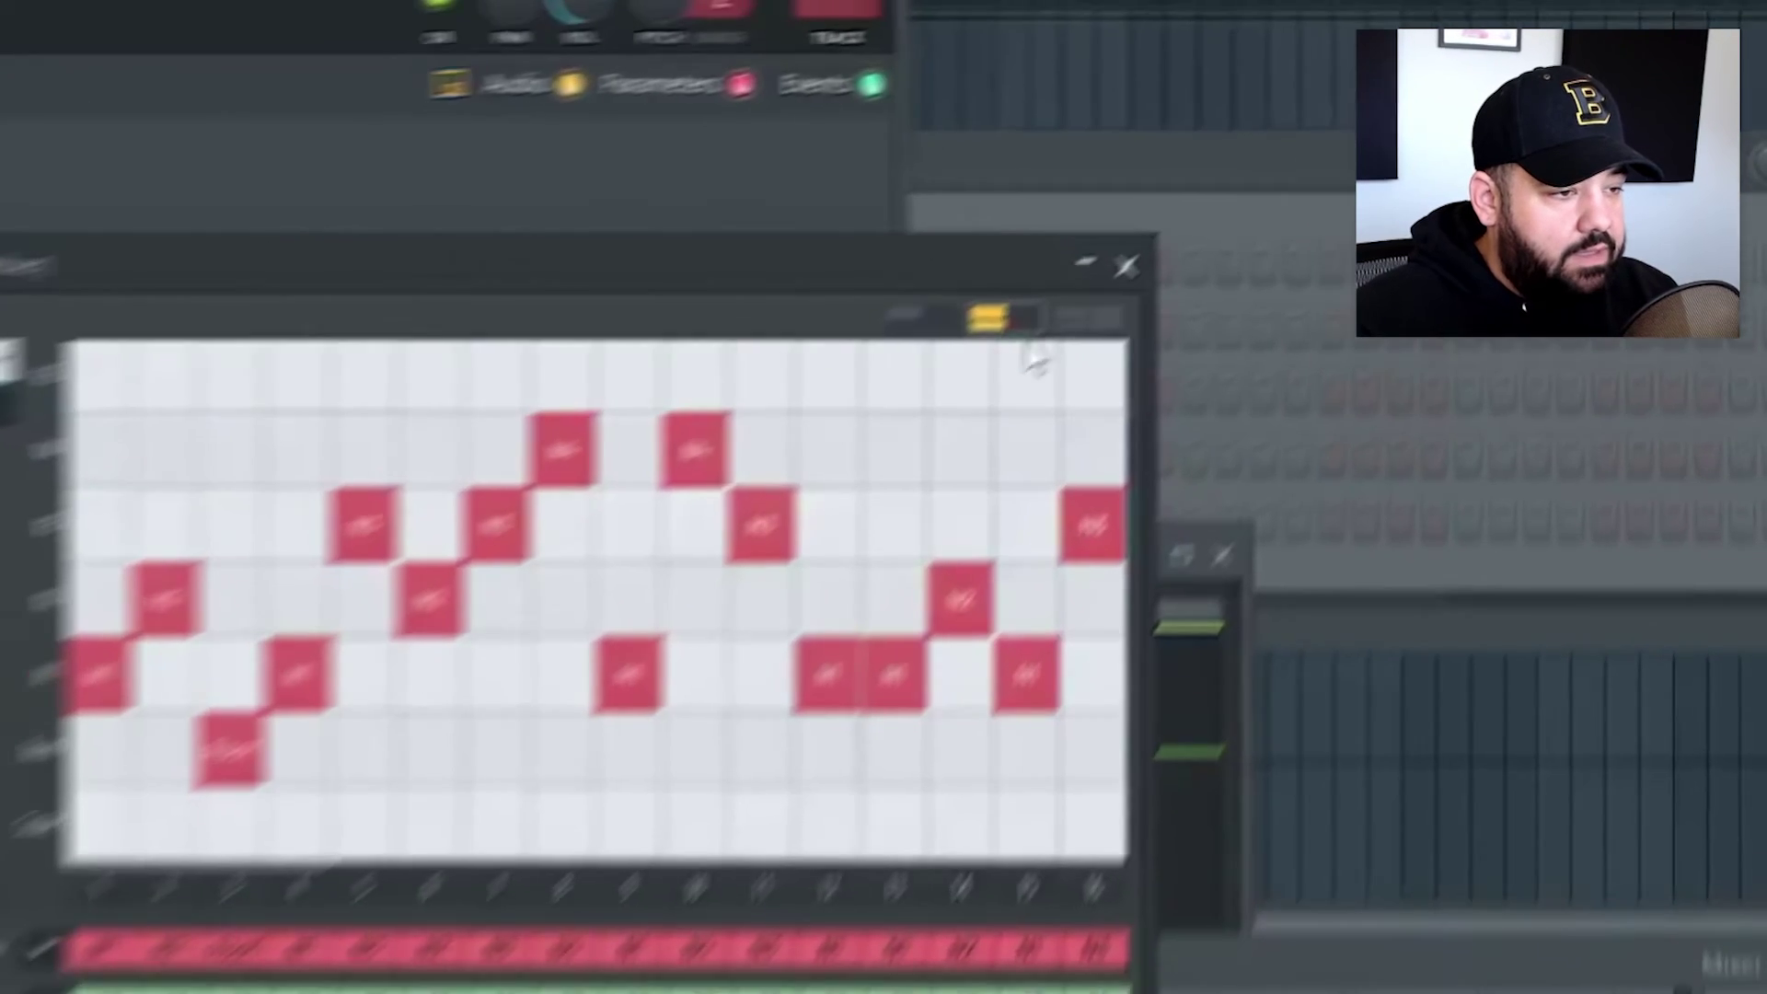
click(1216, 222)
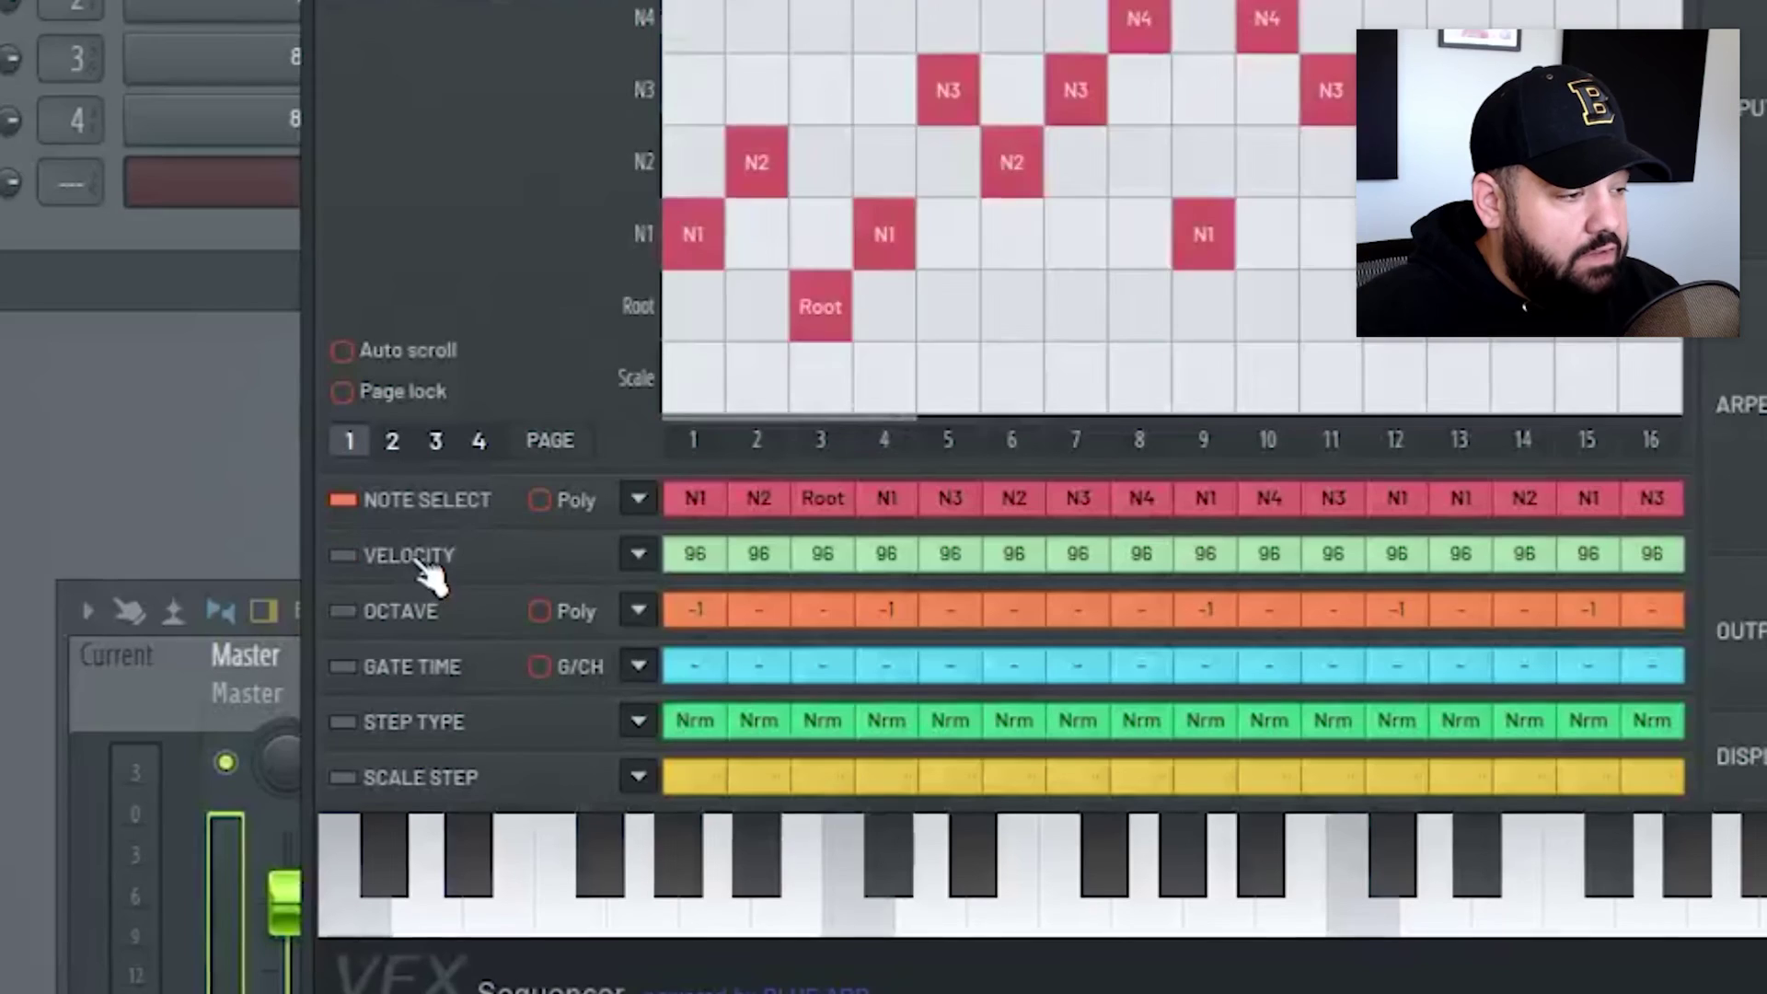
click(409, 556)
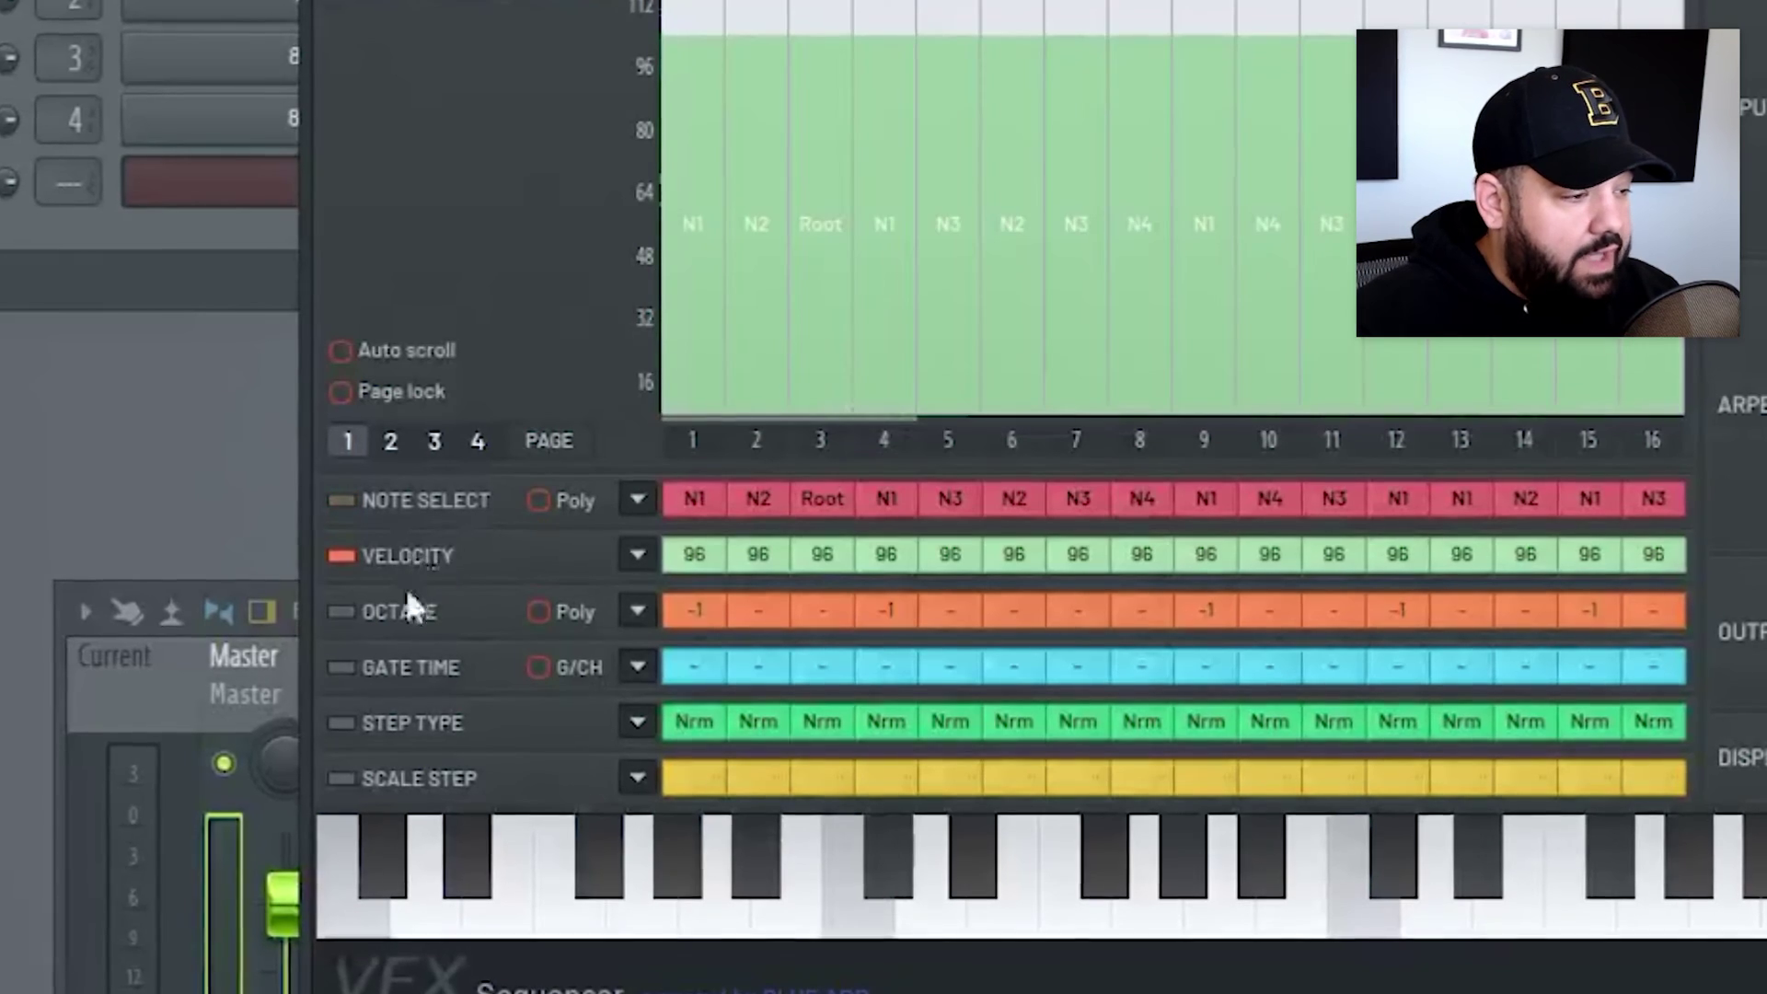
click(408, 611)
click(456, 667)
click(474, 733)
click(520, 782)
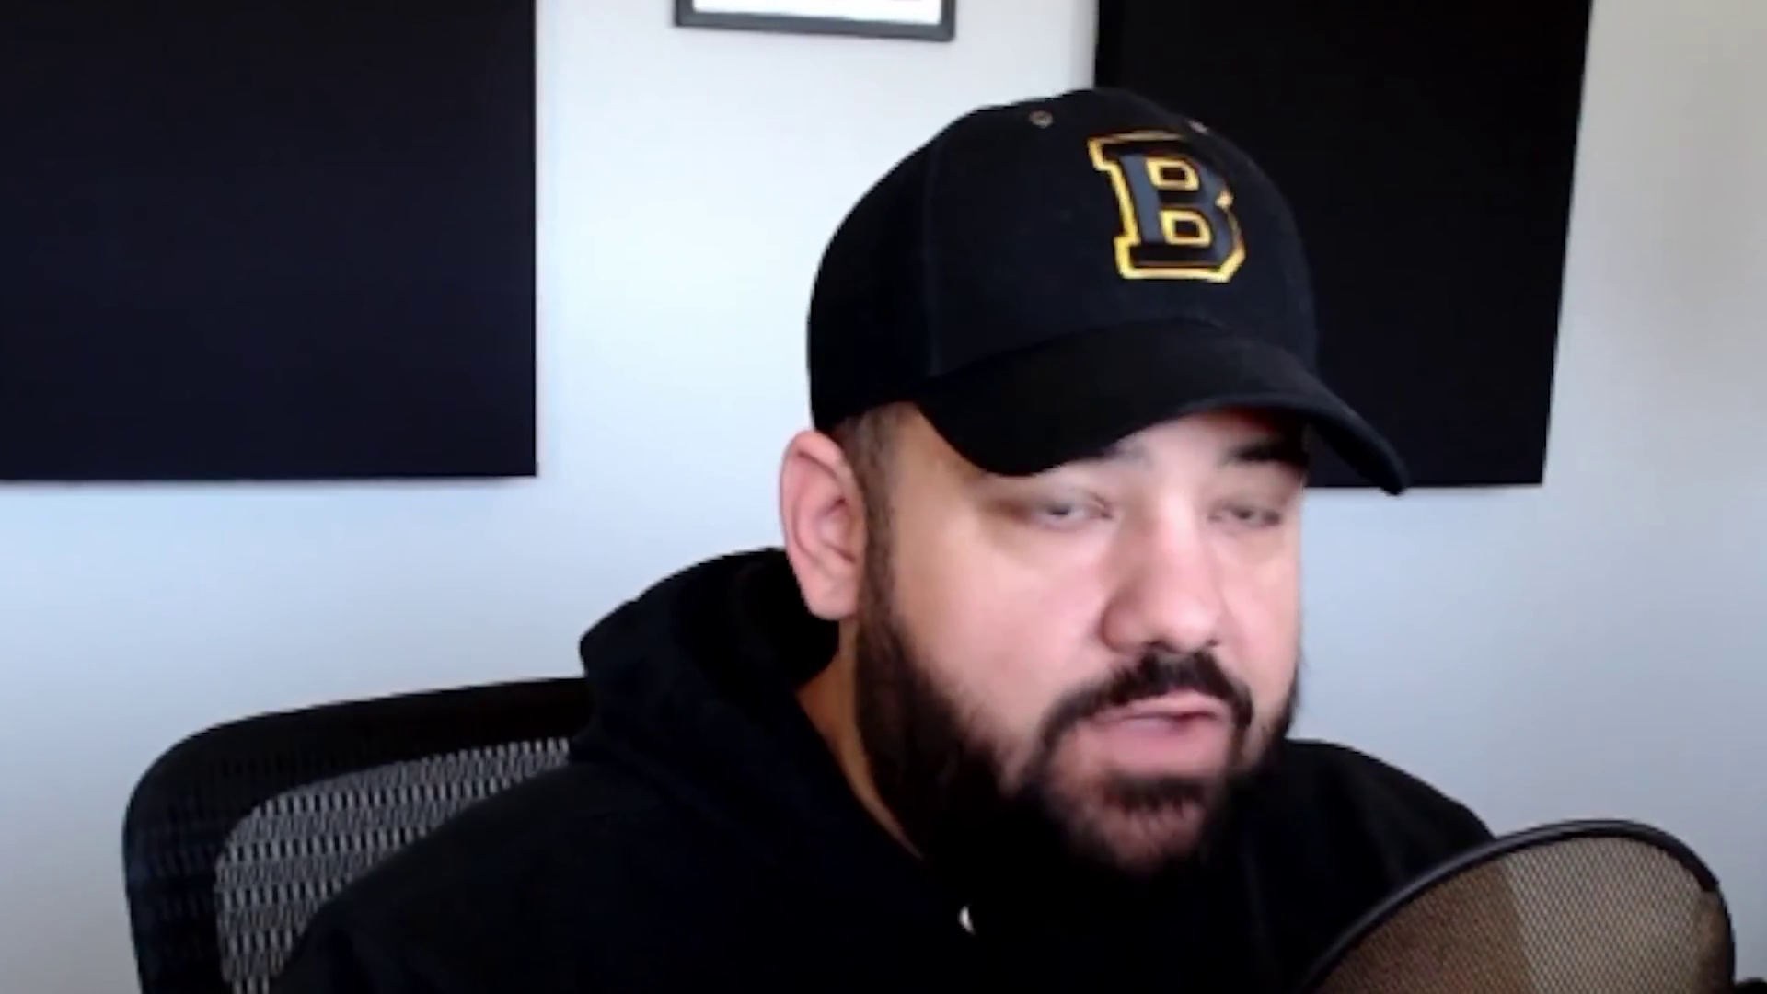